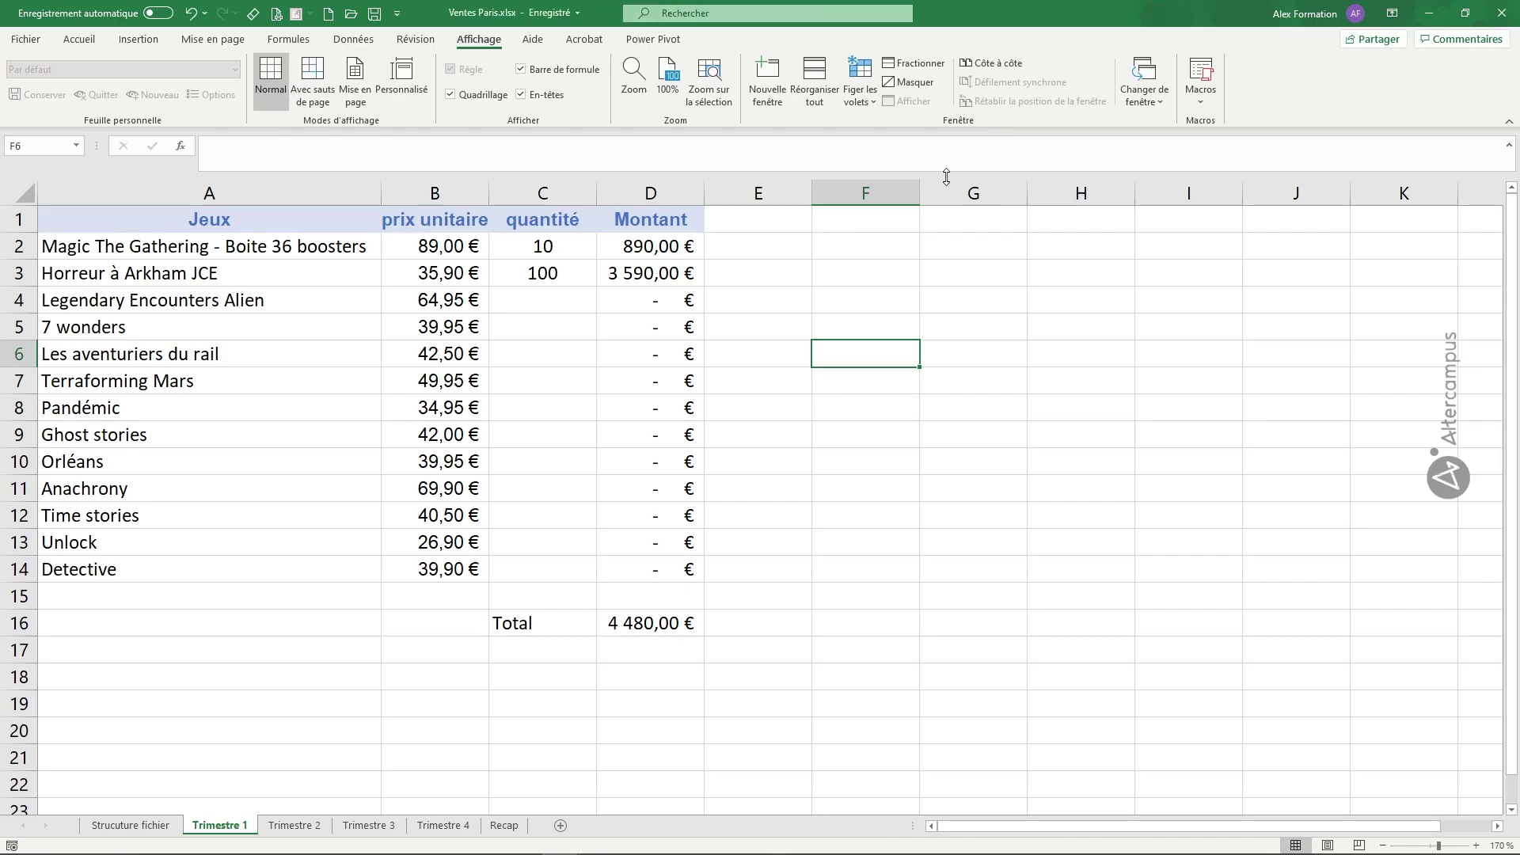
# Step: Save a copy of the workbook as Ventes Lille in the Apprentissage Excel folder
pyautogui.click(27, 40)
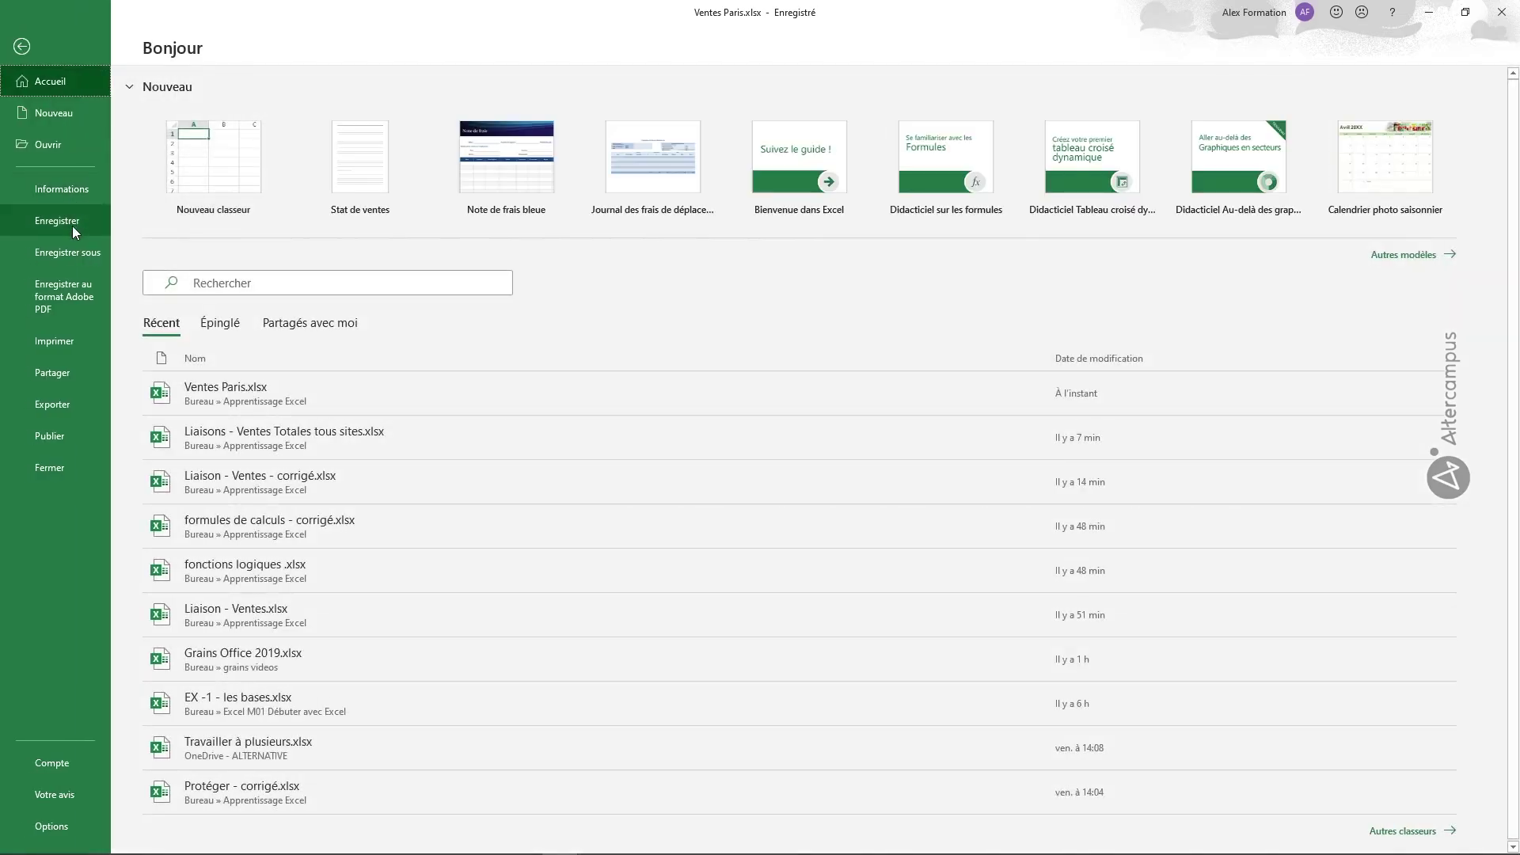
pyautogui.click(71, 248)
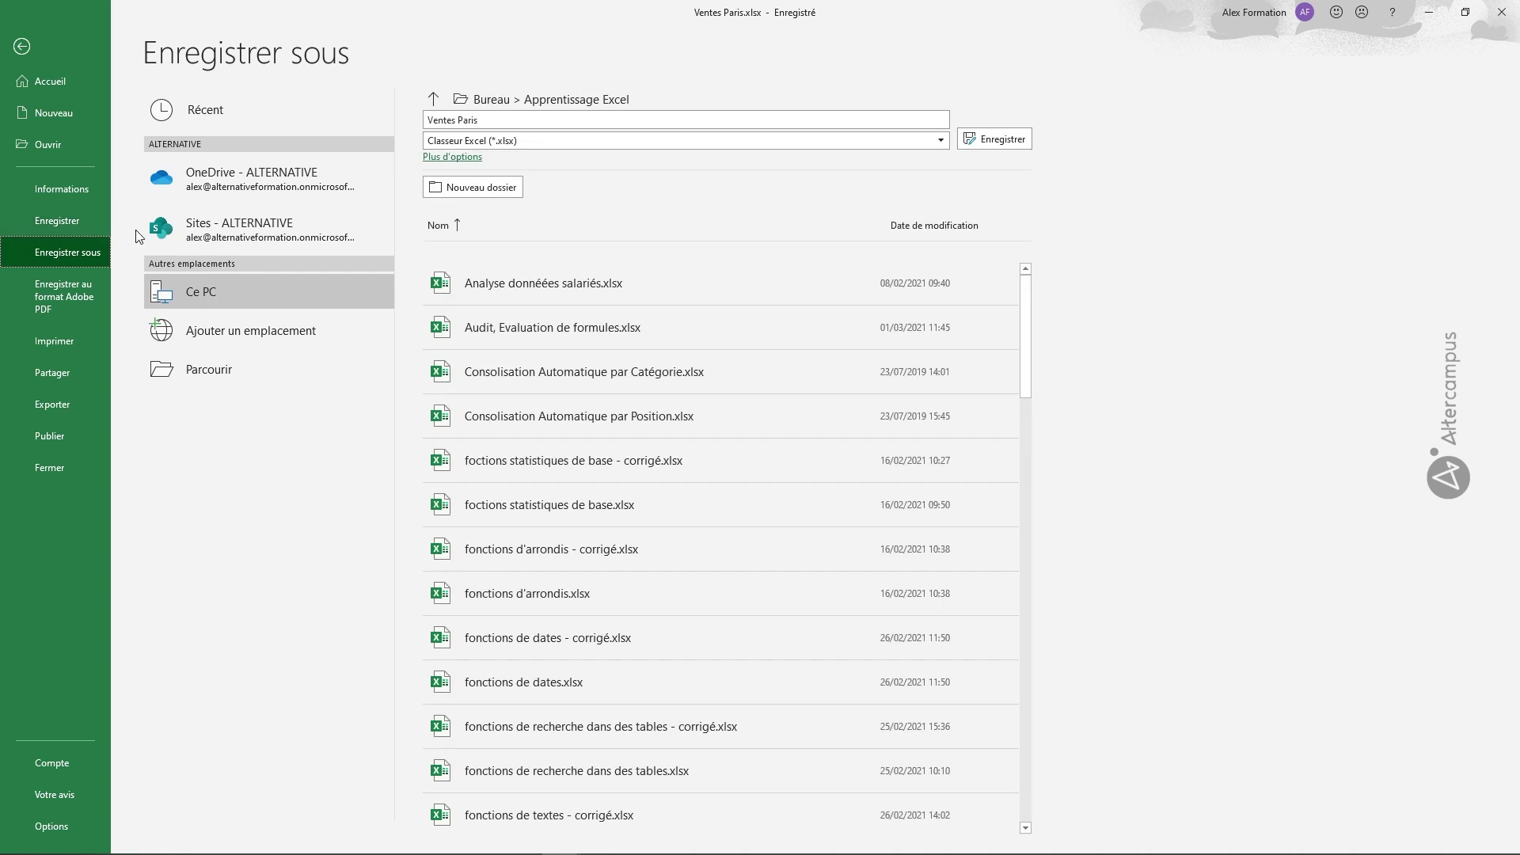
pyautogui.doubleClick(477, 119)
pyautogui.write('Lille')
pyautogui.click(999, 139)
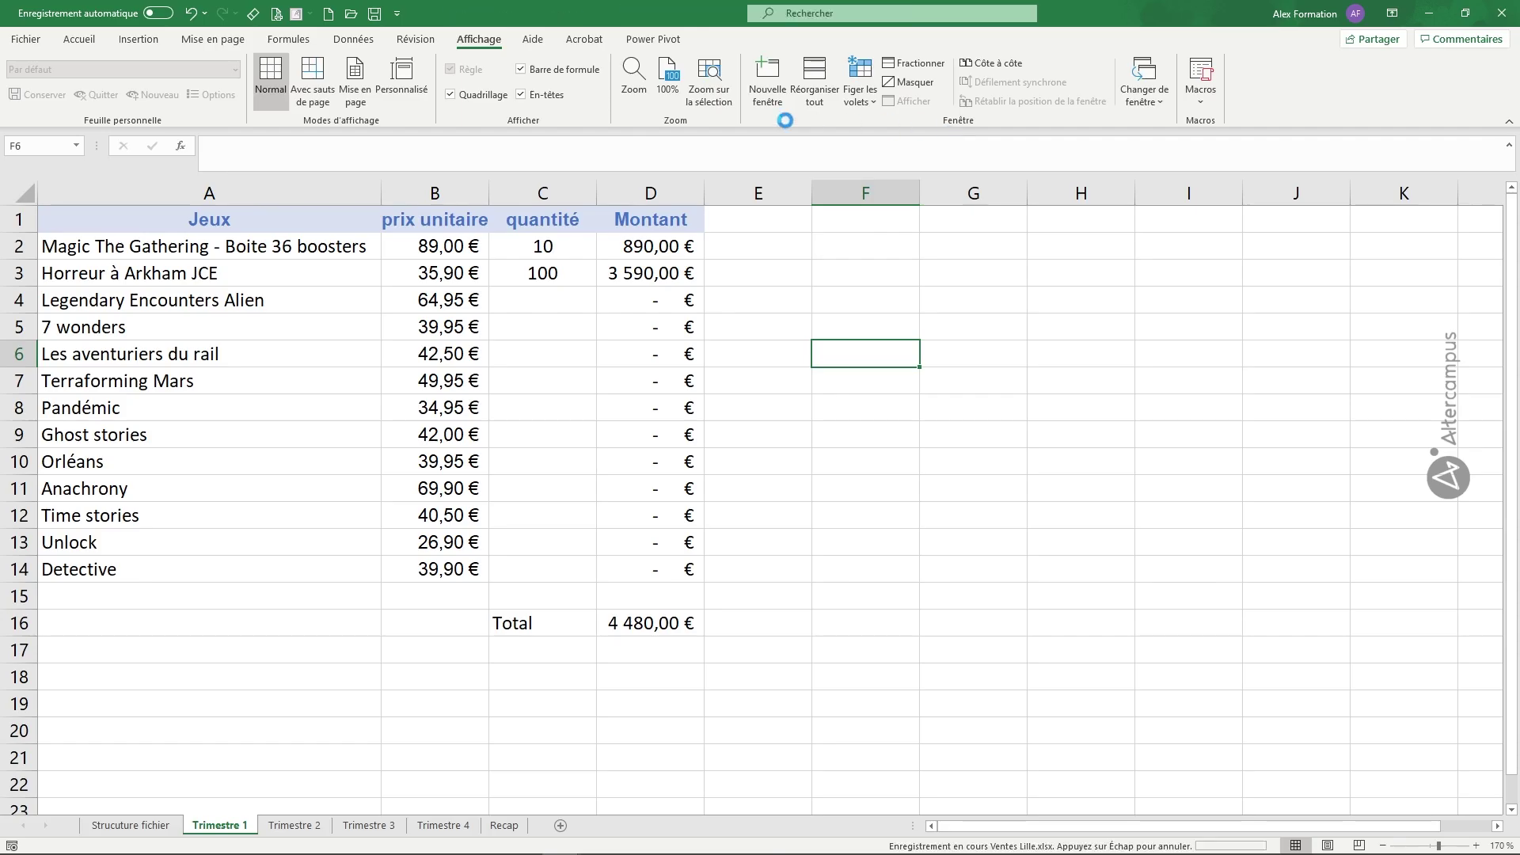
# Step: Save another copy of the workbook as Ventes Lyon in the same folder
pyautogui.click(25, 38)
pyautogui.click(71, 253)
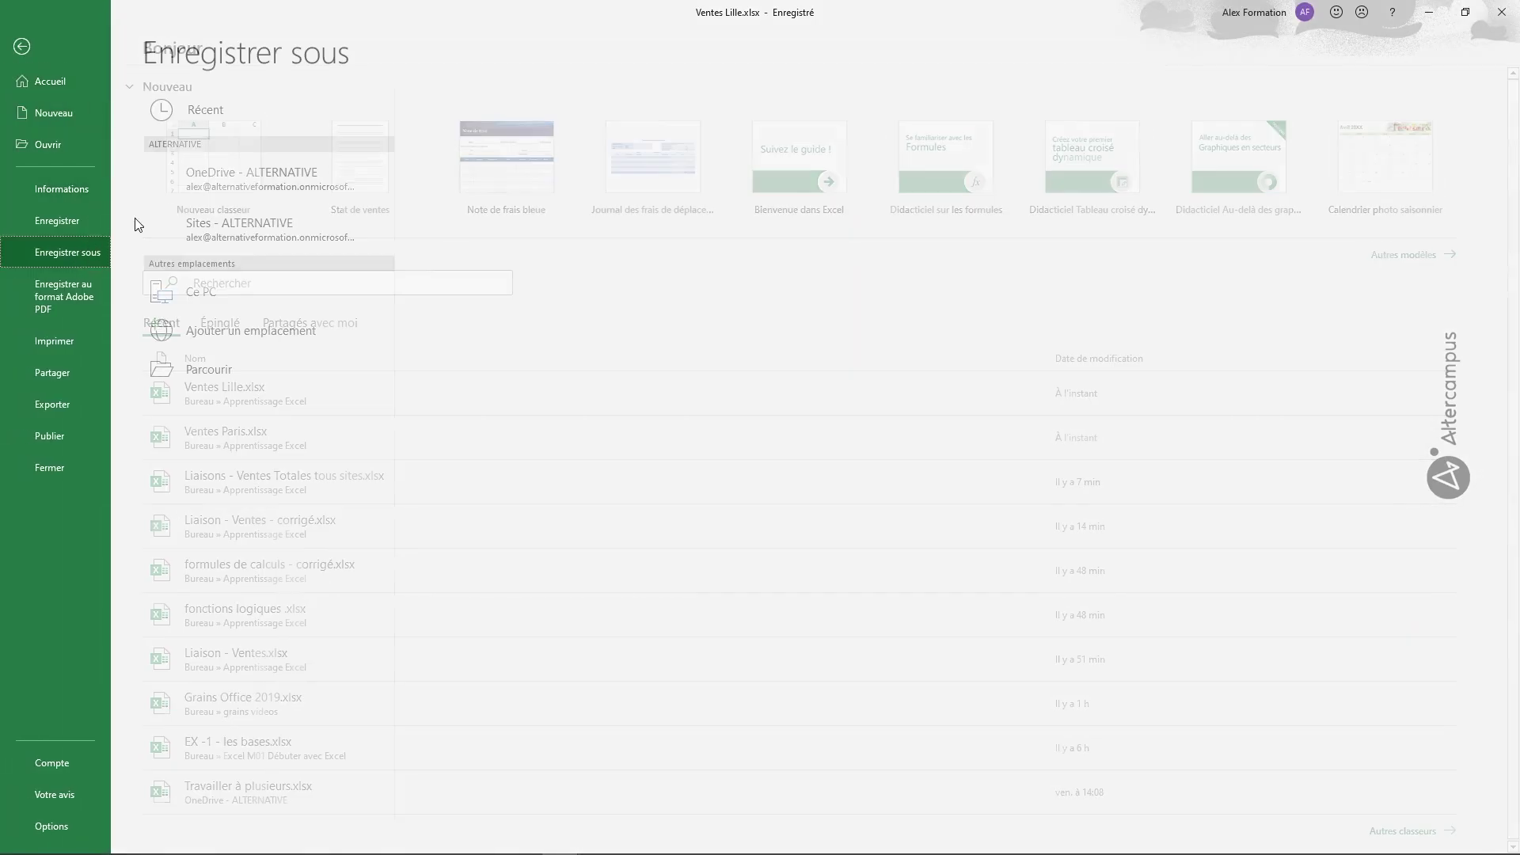
pyautogui.doubleClick(469, 120)
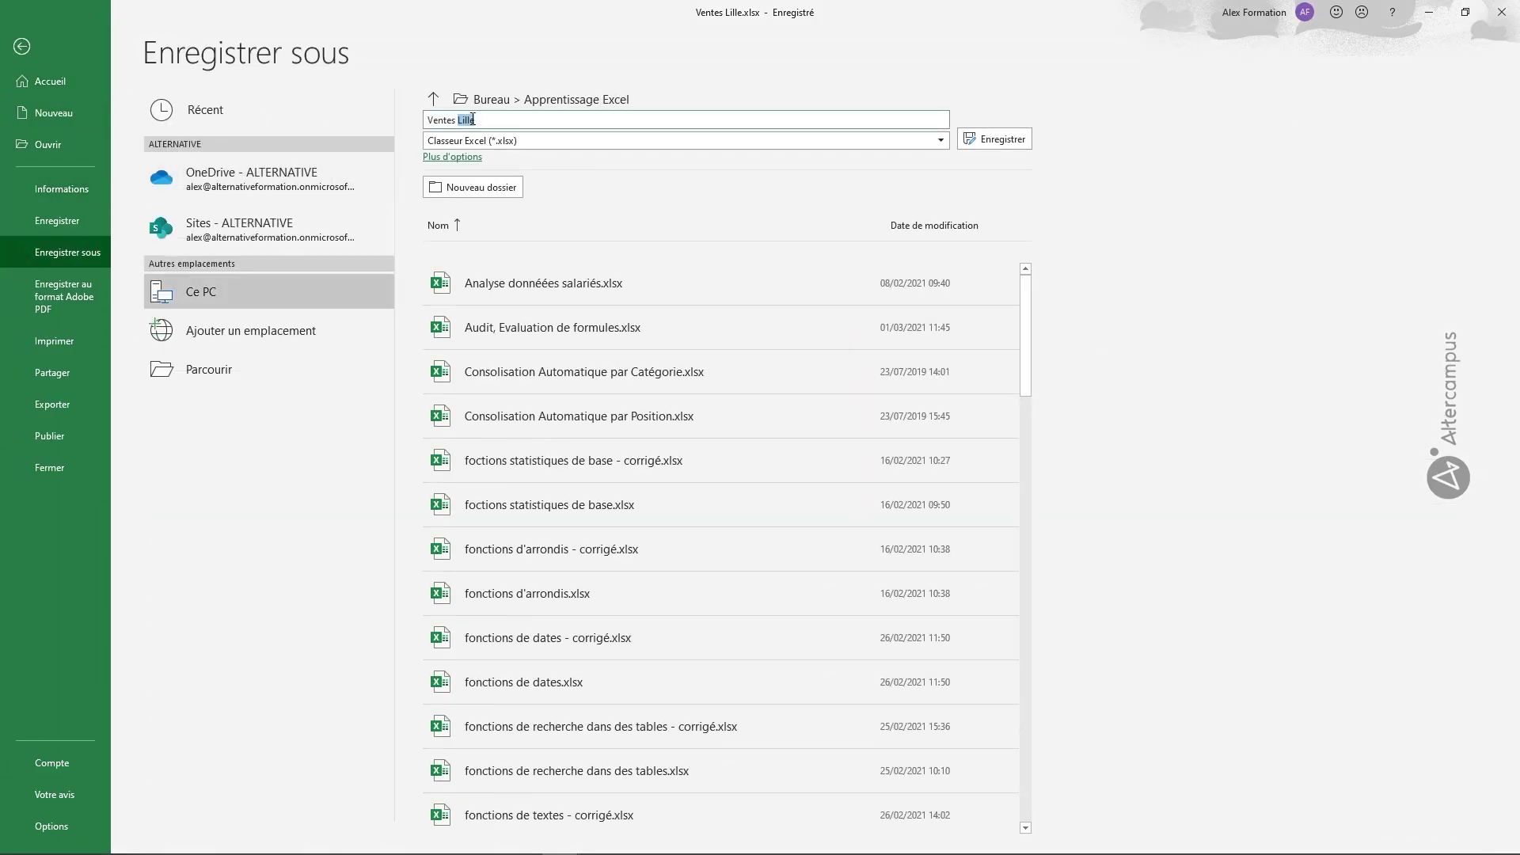
pyautogui.write('Lyon')
pyautogui.press('Return')
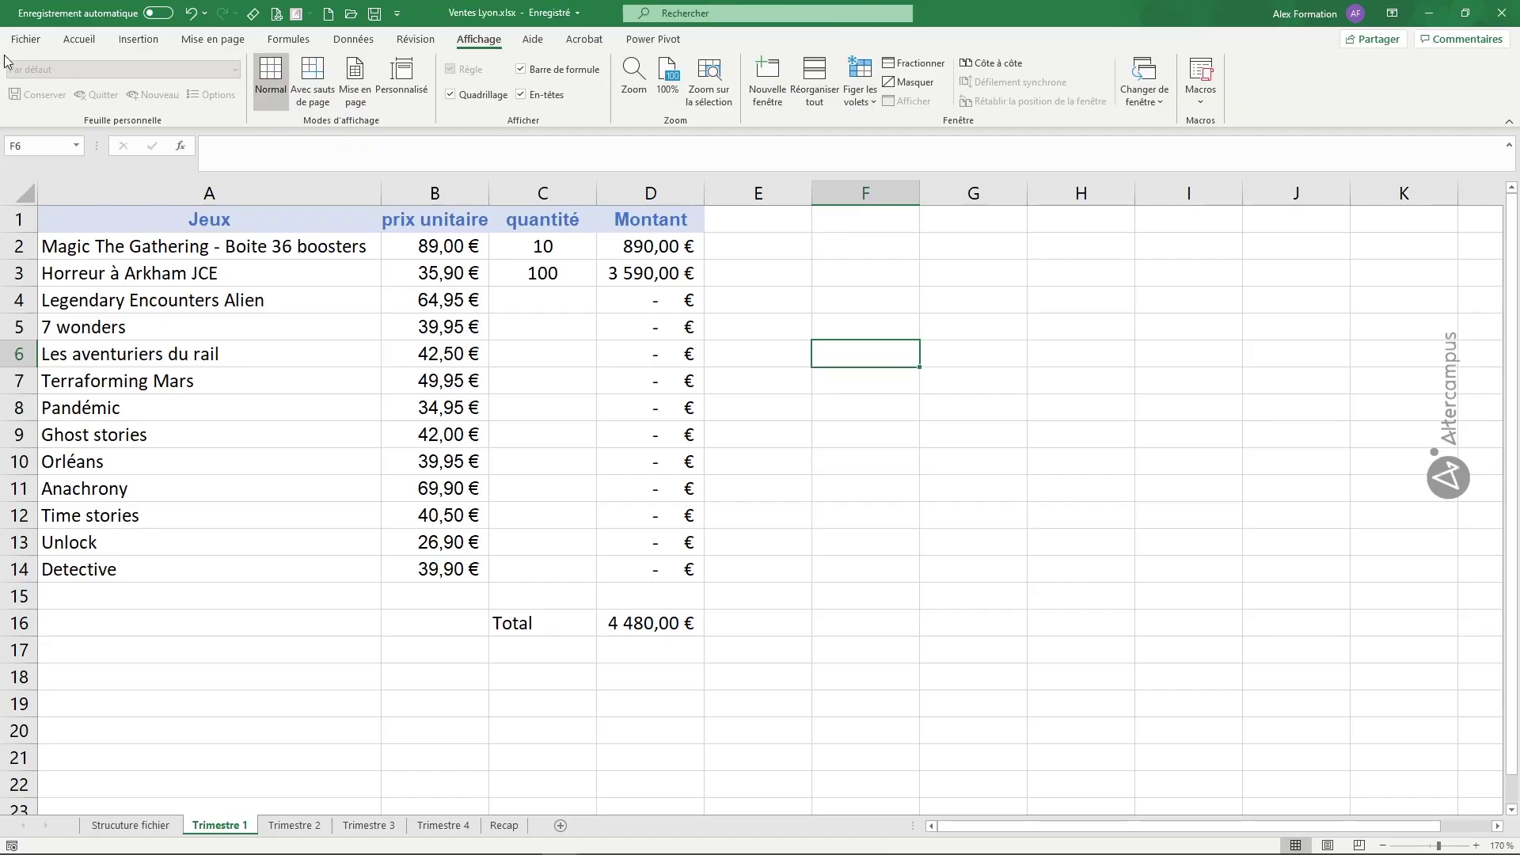
# Step: Save a further copy of the workbook as Ventes Toulouse in the same folder
pyautogui.click(25, 39)
pyautogui.click(99, 254)
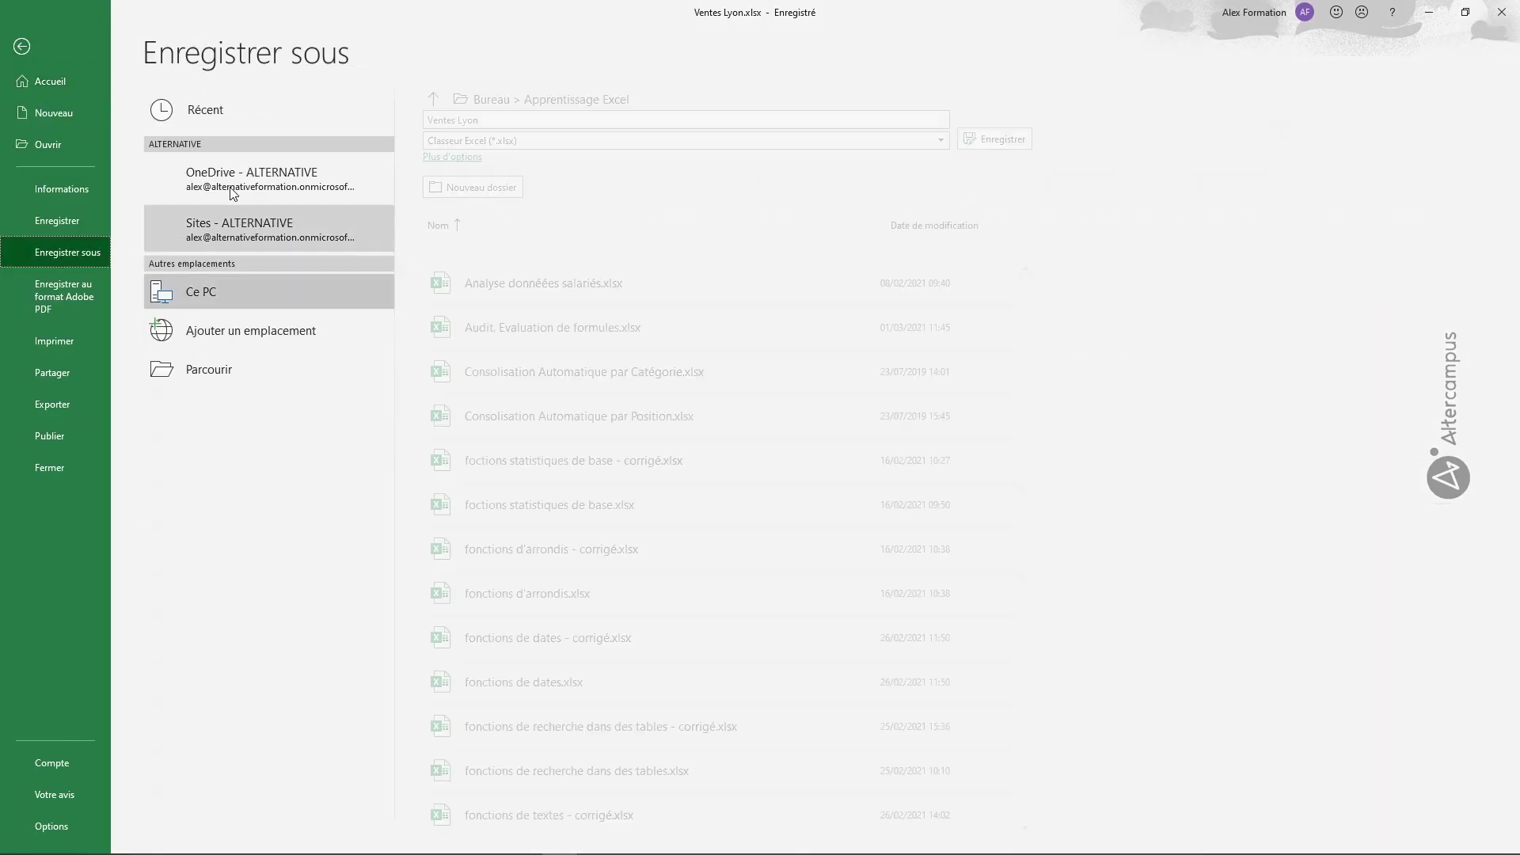
pyautogui.doubleClick(468, 119)
pyautogui.write('Toulous')
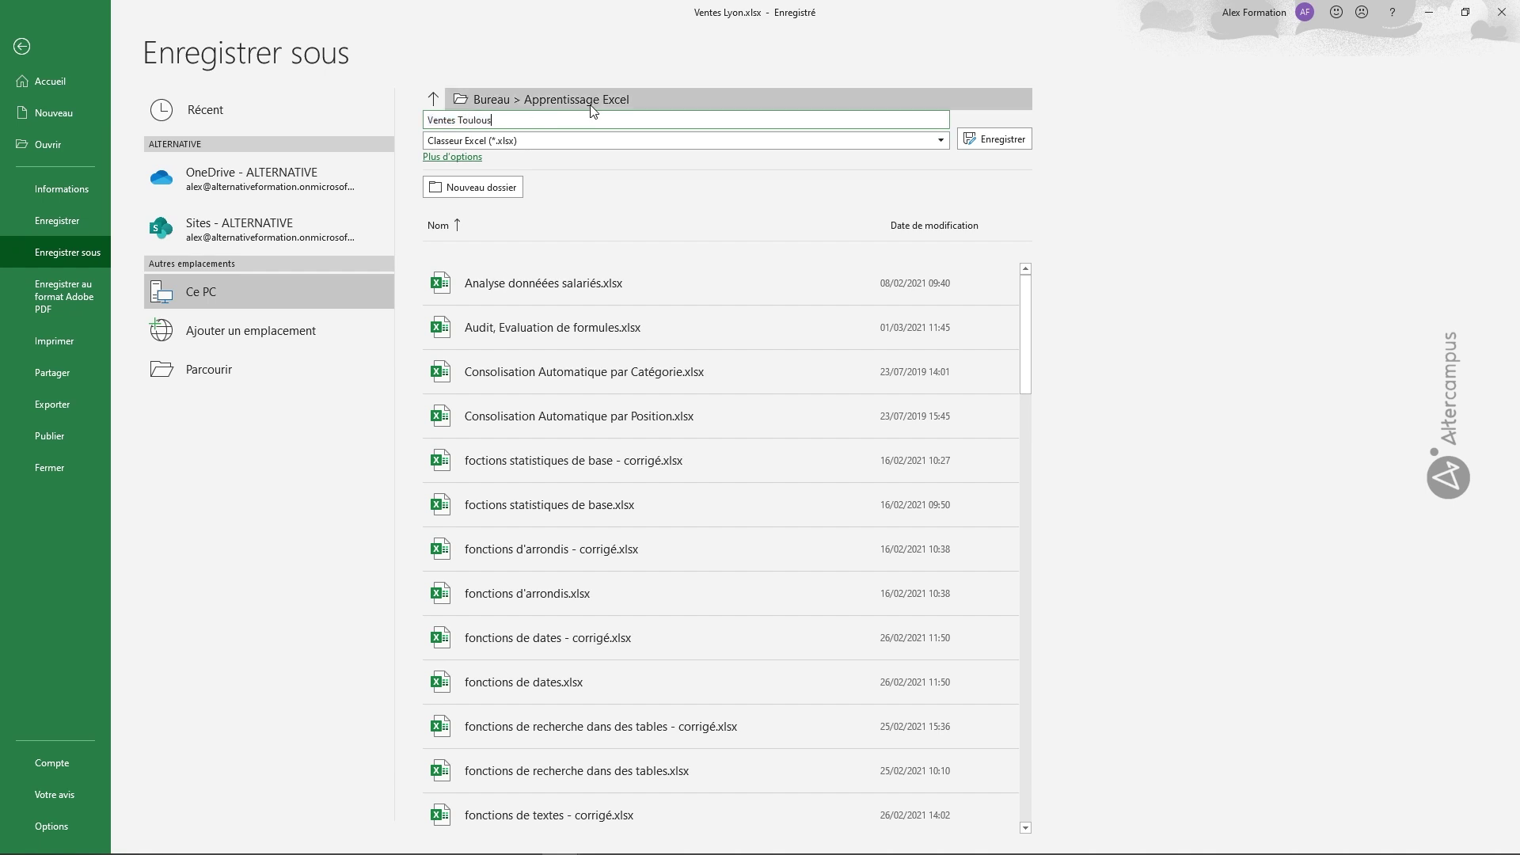
pyautogui.write('e')
pyautogui.press('Return')
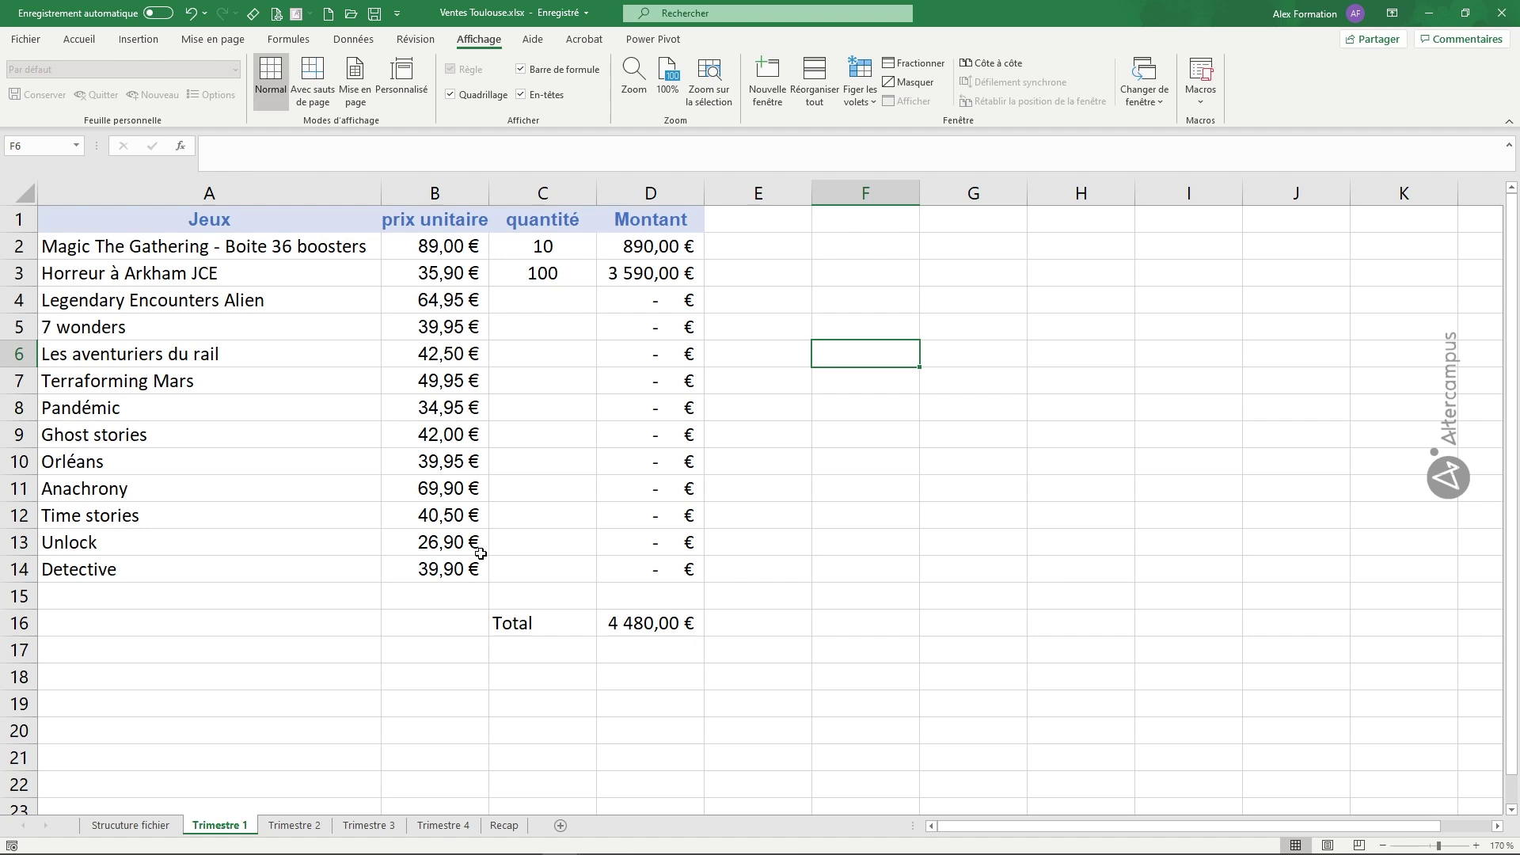
# Step: Look through the quarterly sheets of the Ventes Toulouse workbook and check which workbooks are open
pyautogui.click(314, 826)
pyautogui.hotkey('ctrl', 'pagedown')
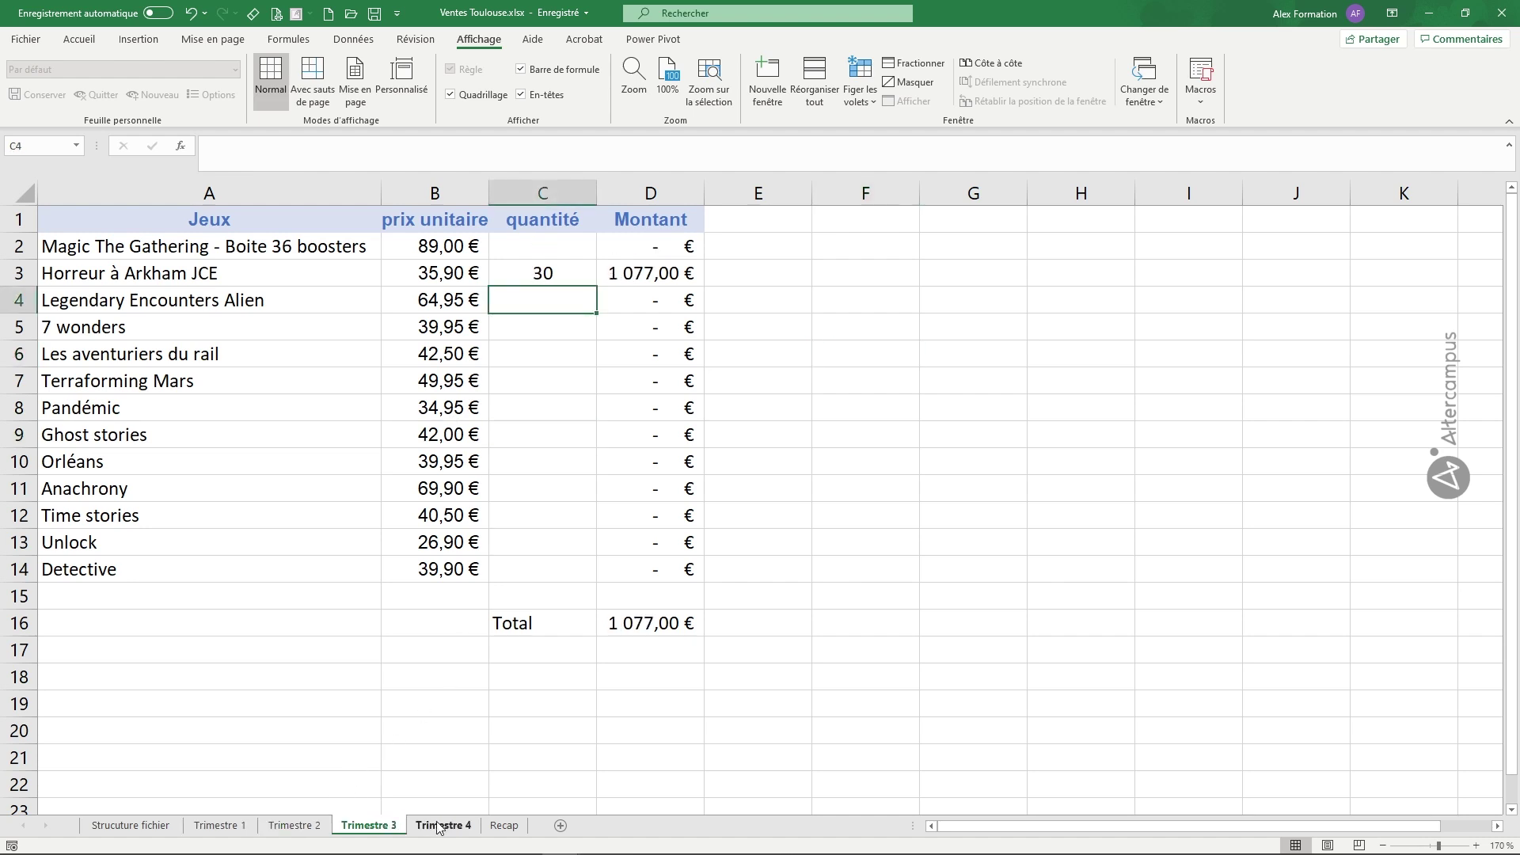
pyautogui.hotkey('ctrl', 'pagedown')
pyautogui.click(239, 826)
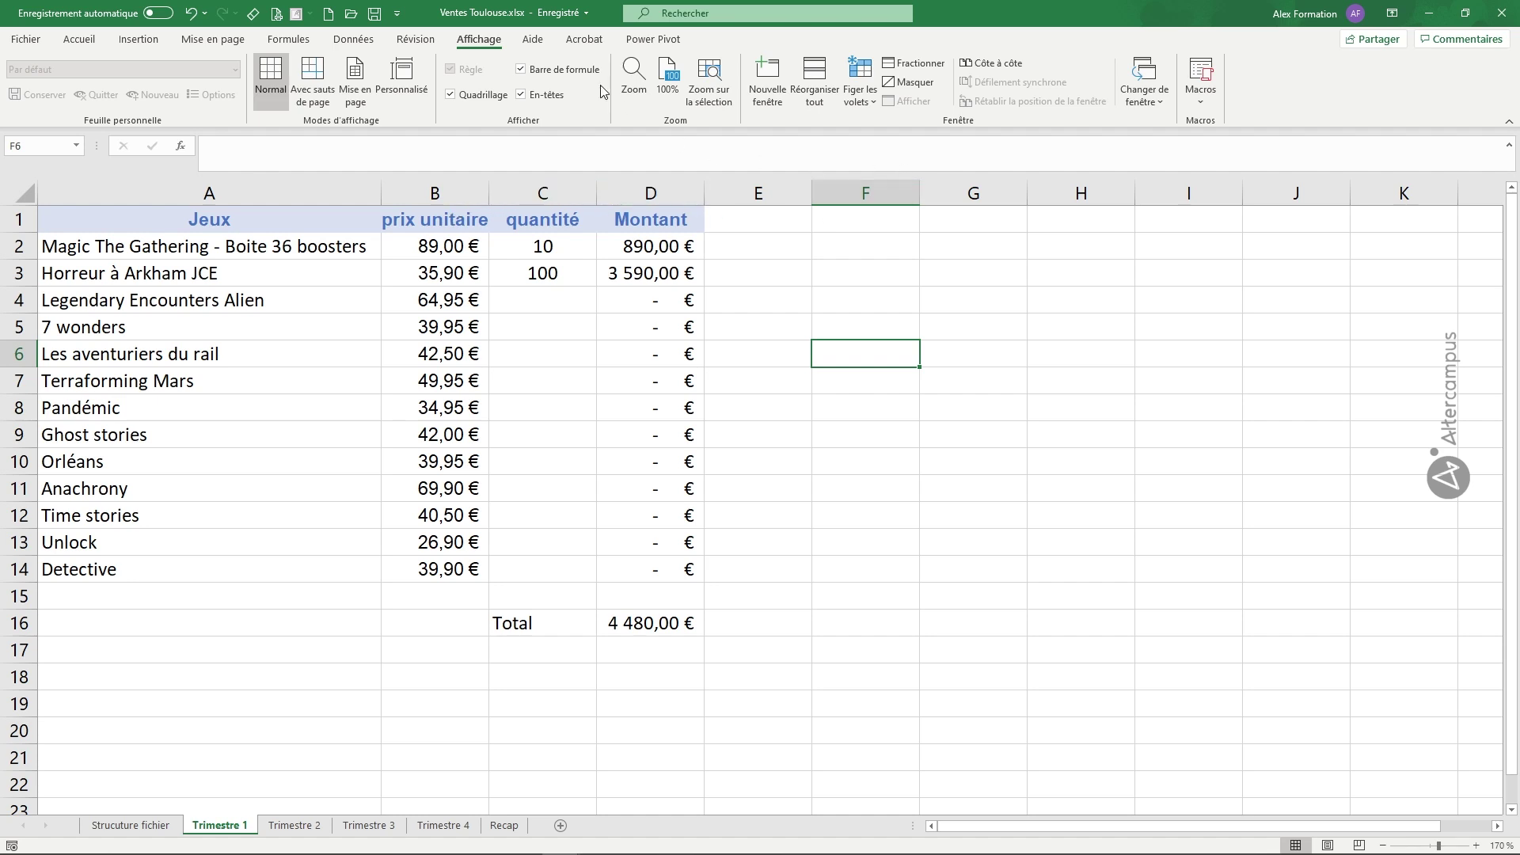
pyautogui.click(1151, 99)
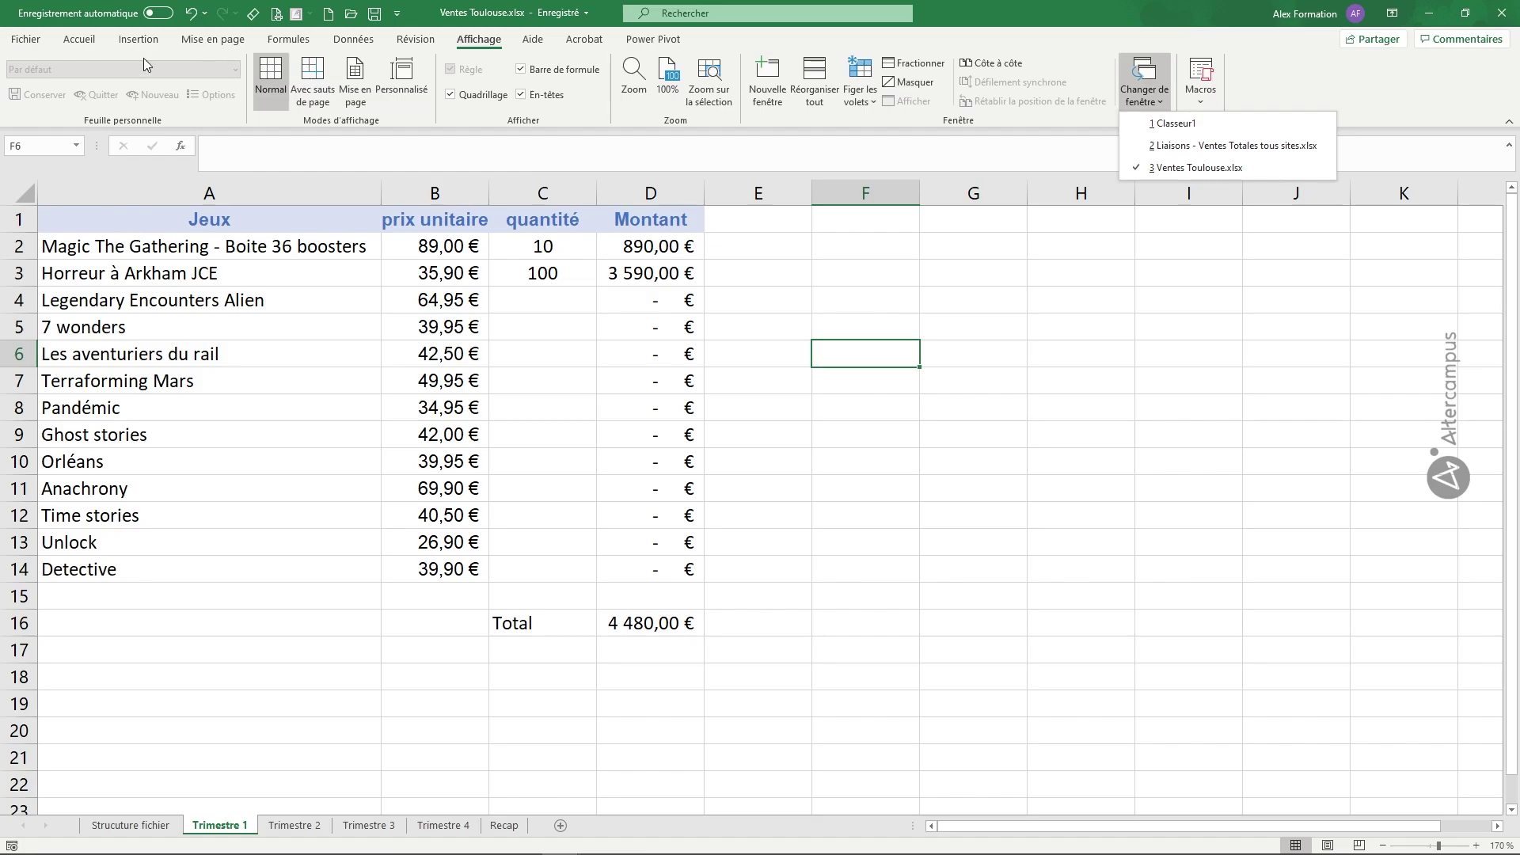
# Step: Open Ventes Lille.xlsx, Ventes Lyon.xlsx and Ventes Paris.xlsx together from the Apprentissage Excel folder
pyautogui.click(24, 41)
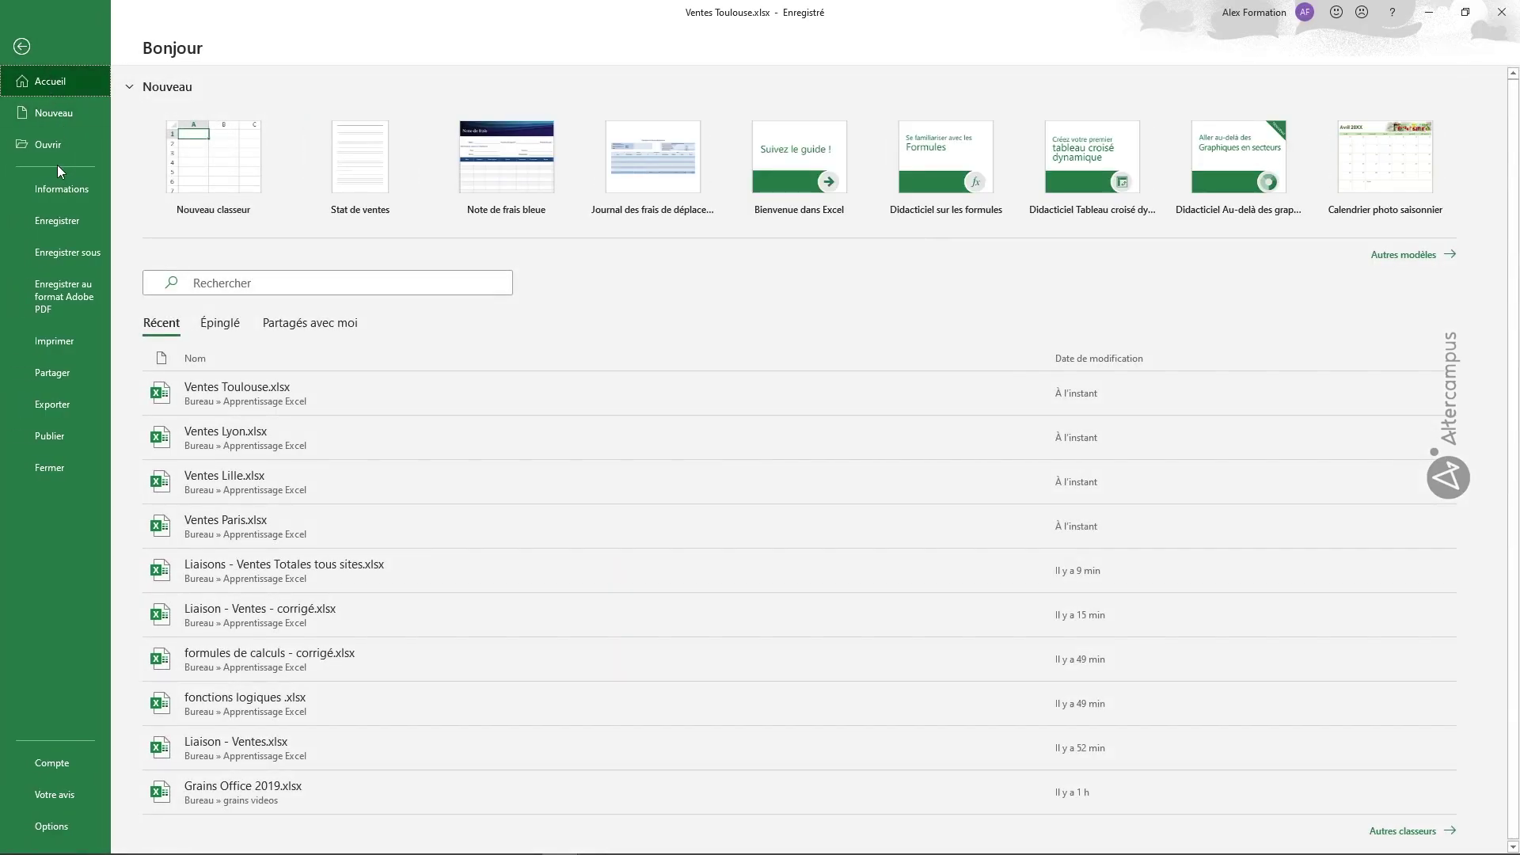
pyautogui.click(51, 144)
pyautogui.click(279, 404)
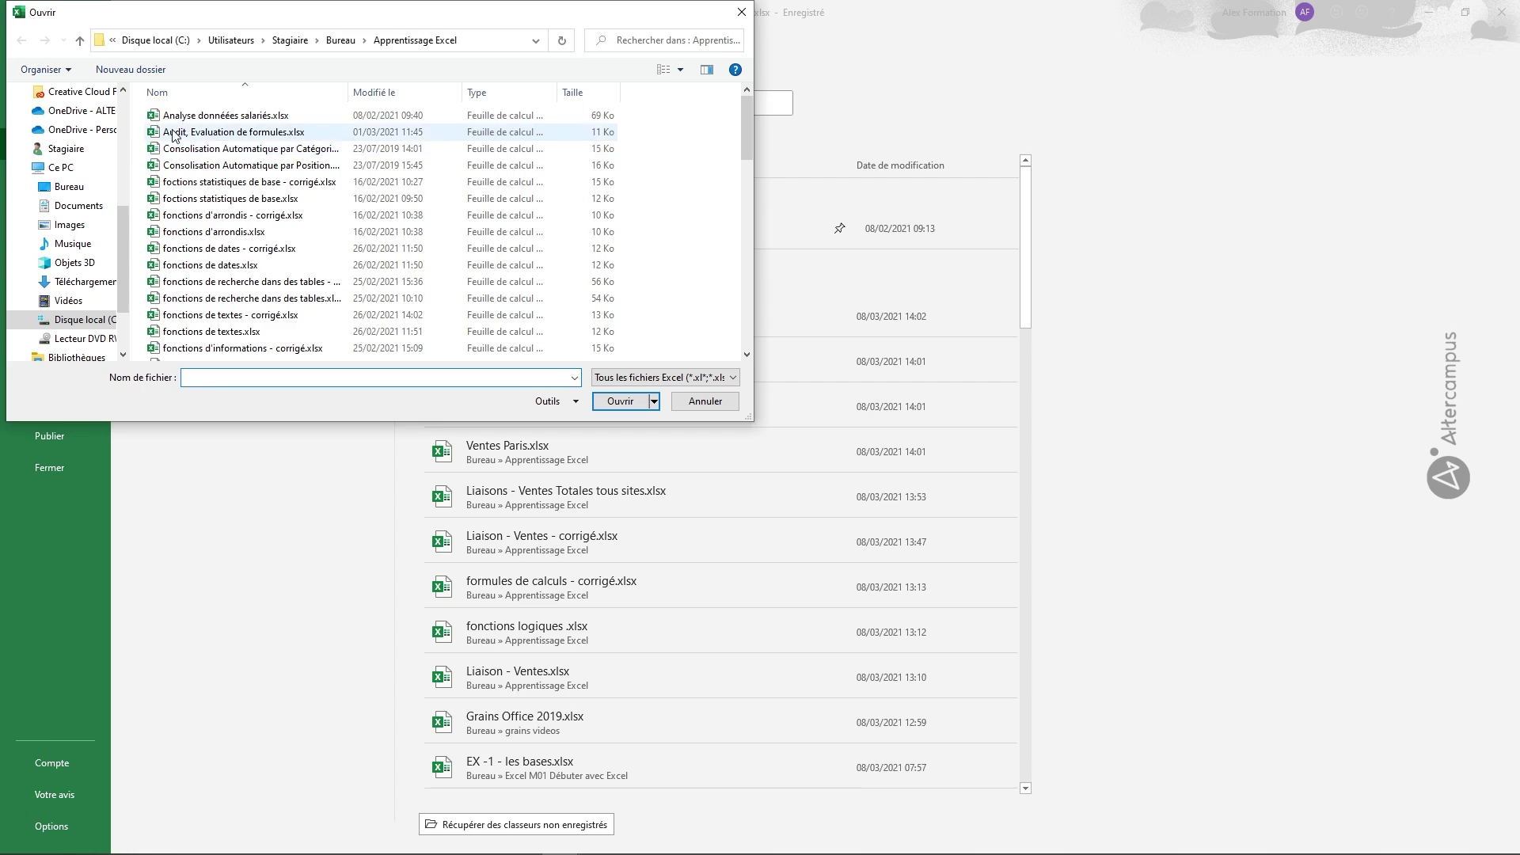
pyautogui.scroll(-1, 289, 253)
pyautogui.scroll(-13, 288, 253)
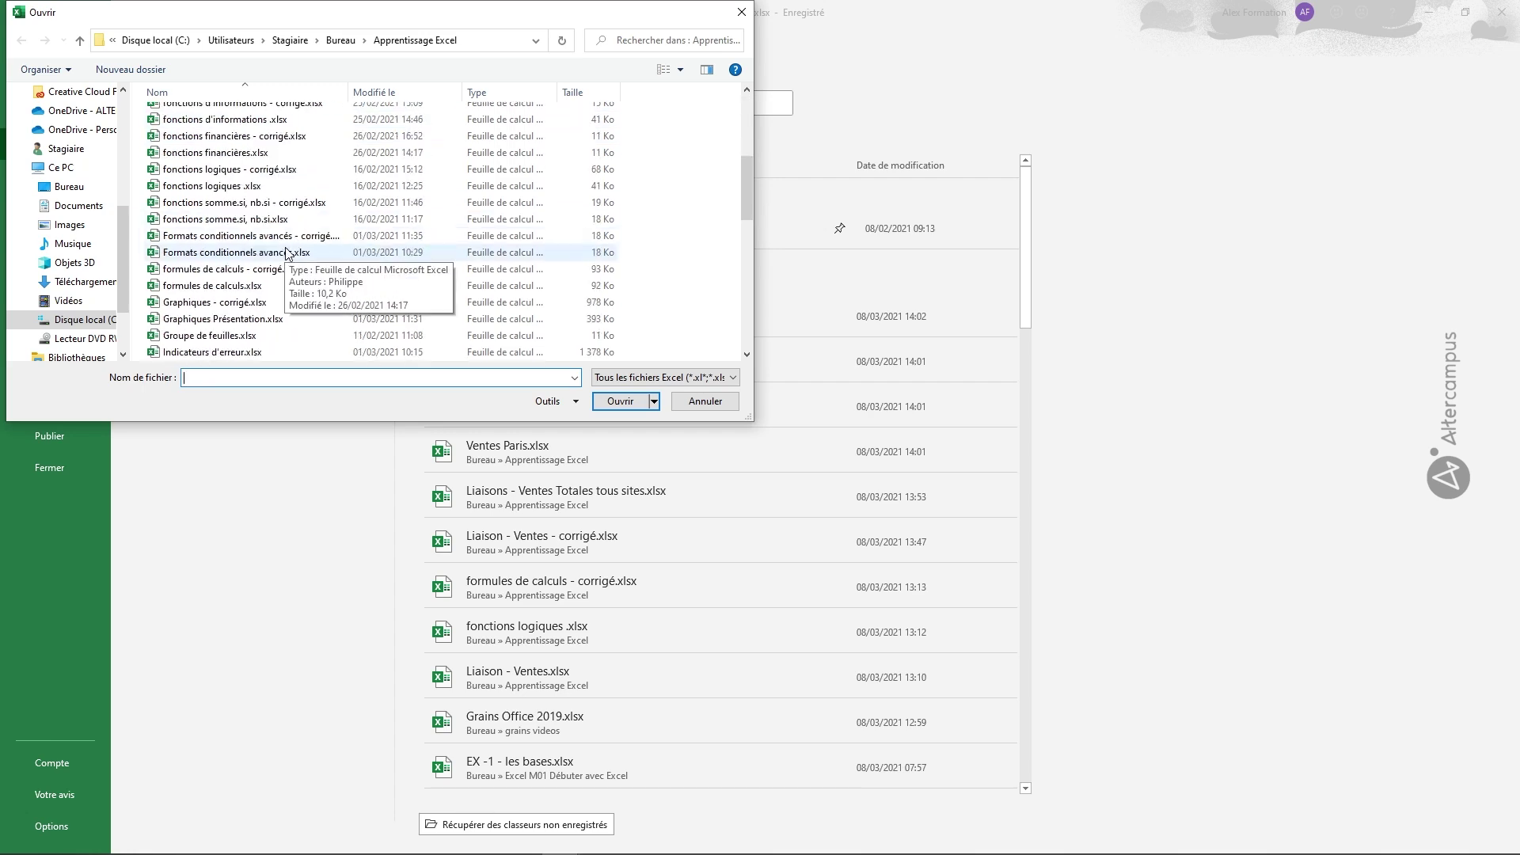
pyautogui.scroll(-1, 285, 254)
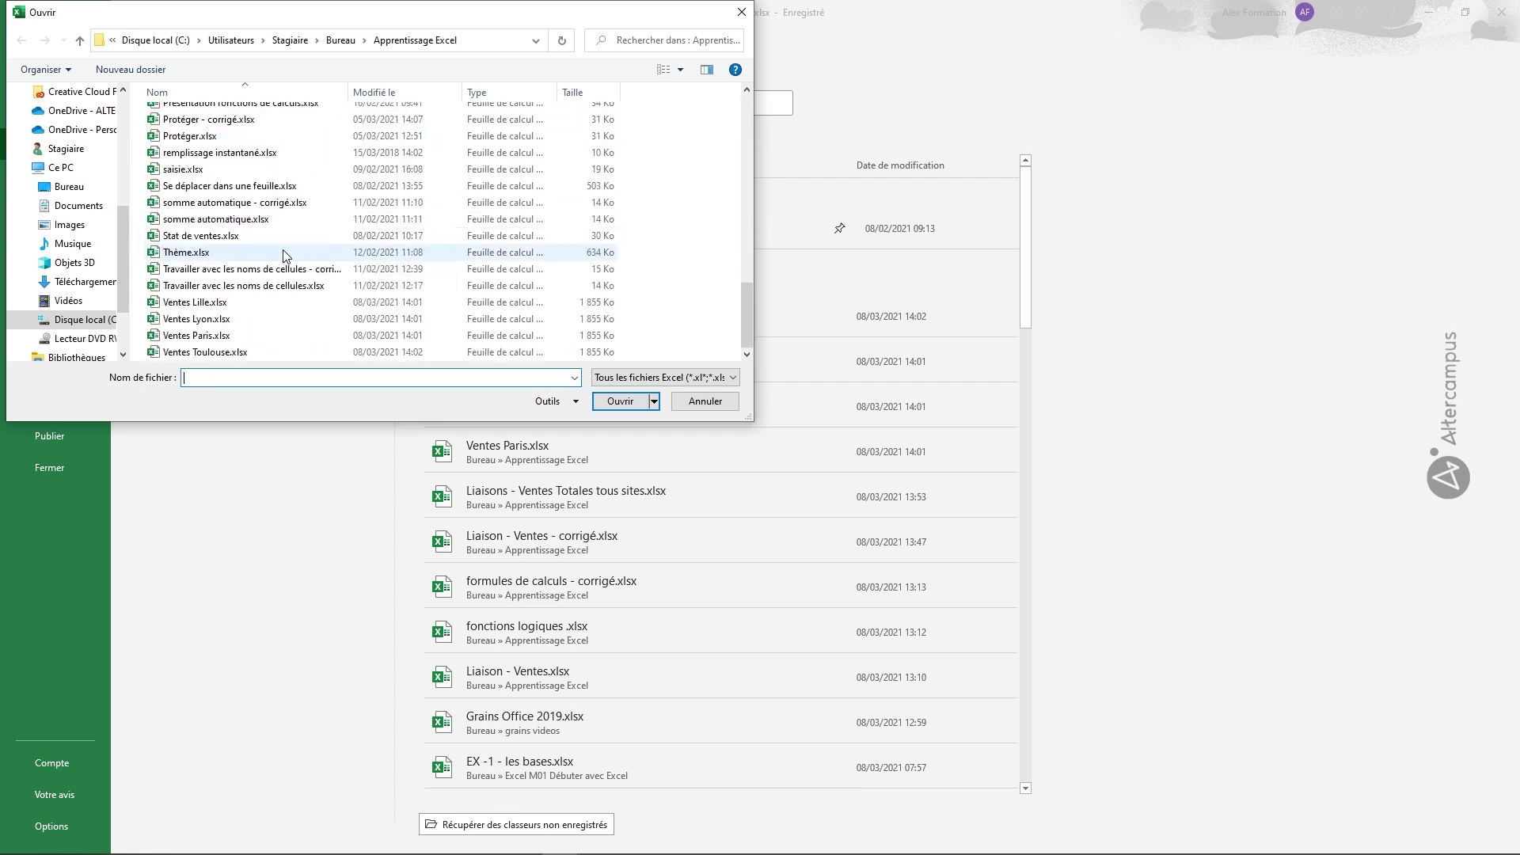
pyautogui.click(221, 308)
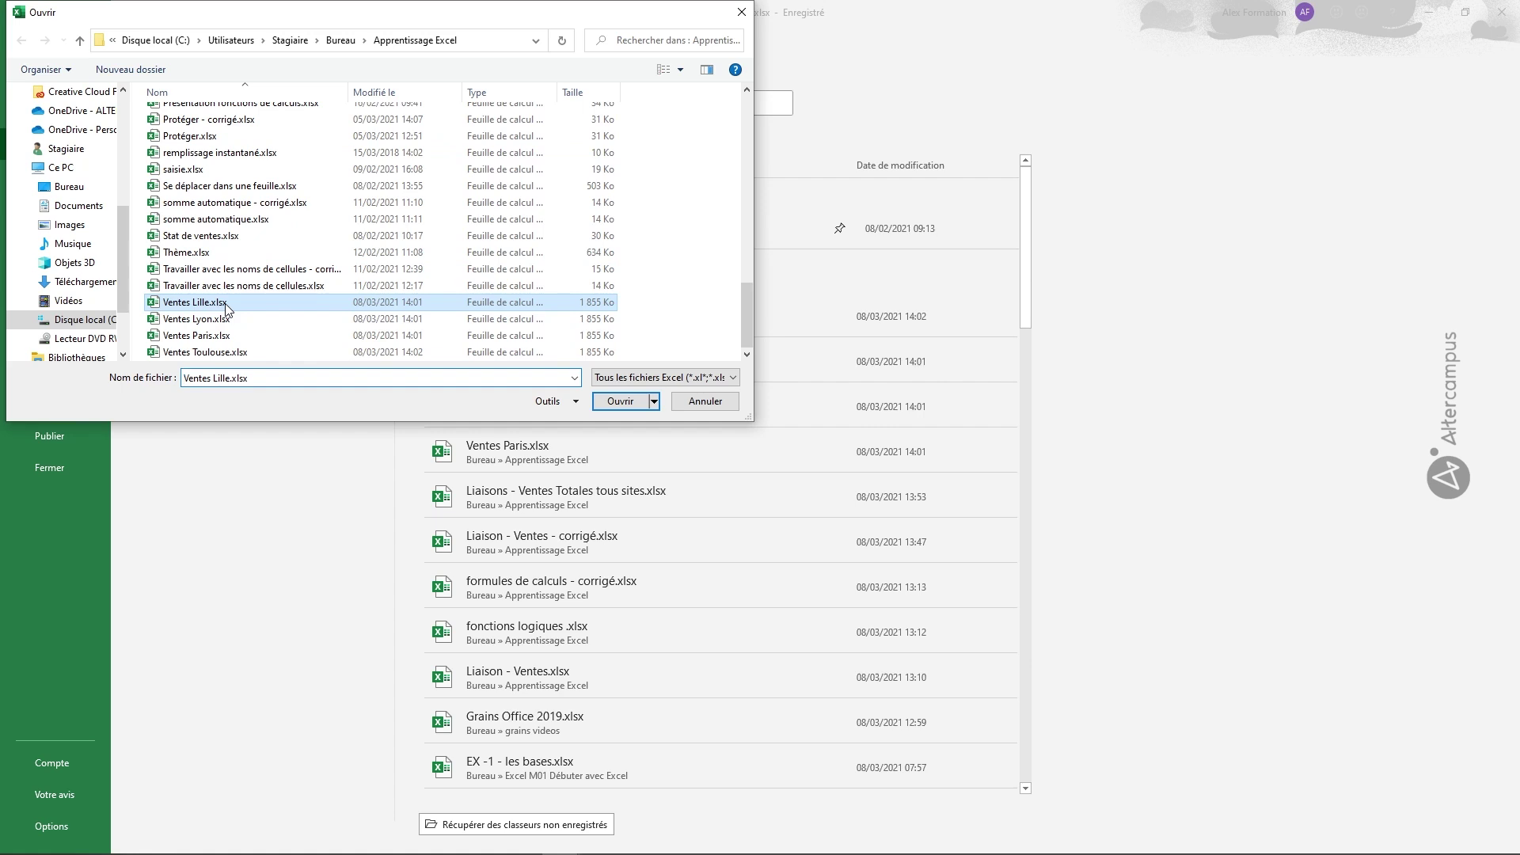
pyautogui.keyDown('ctrl'); pyautogui.click(221, 318); pyautogui.keyUp('ctrl')
pyautogui.keyDown('ctrl'); pyautogui.click(220, 339); pyautogui.keyUp('ctrl')
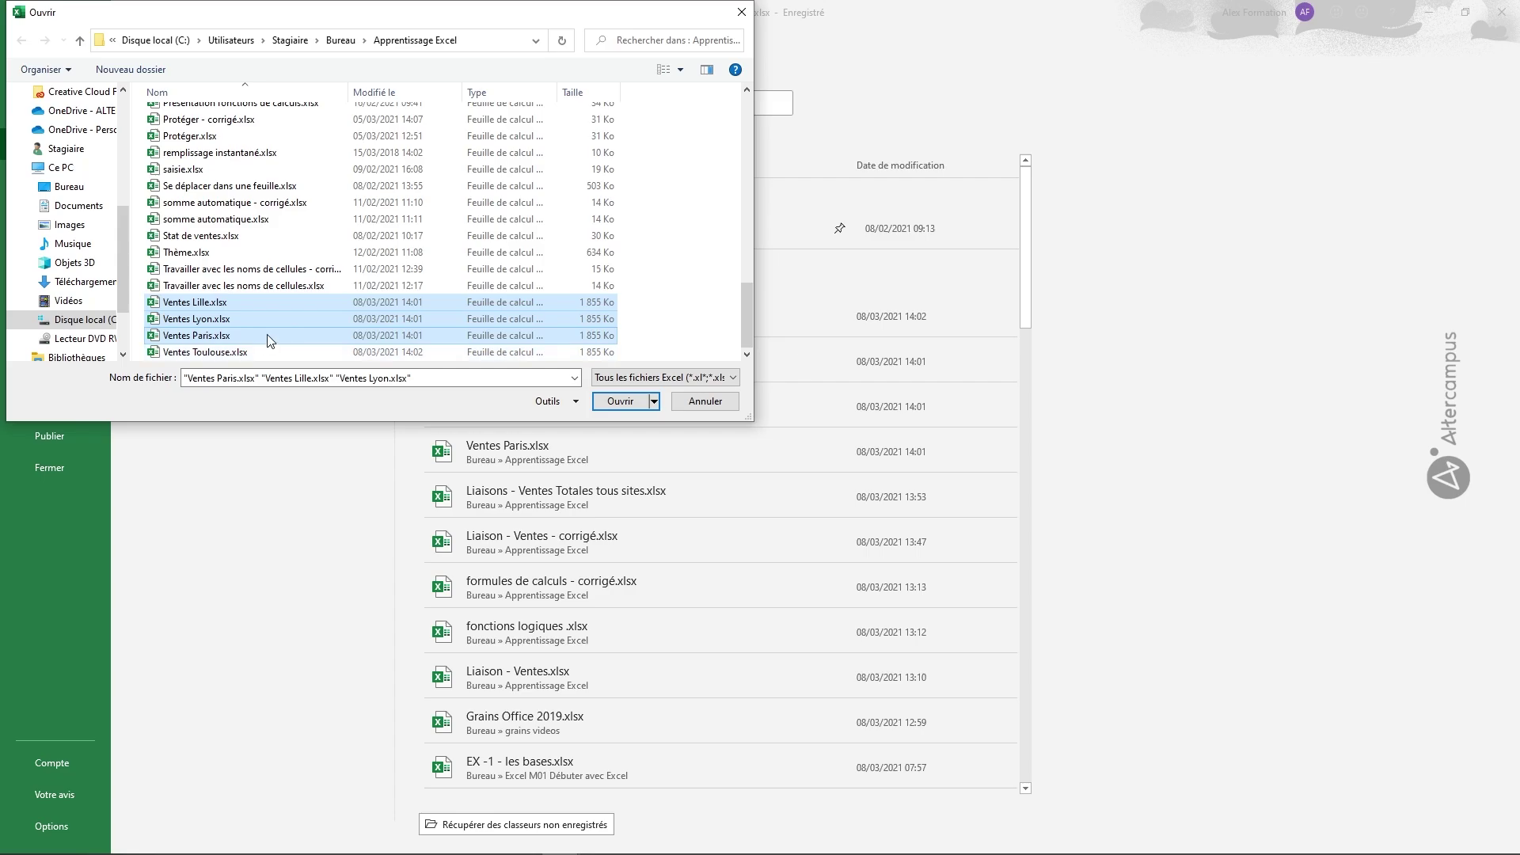
pyautogui.click(614, 401)
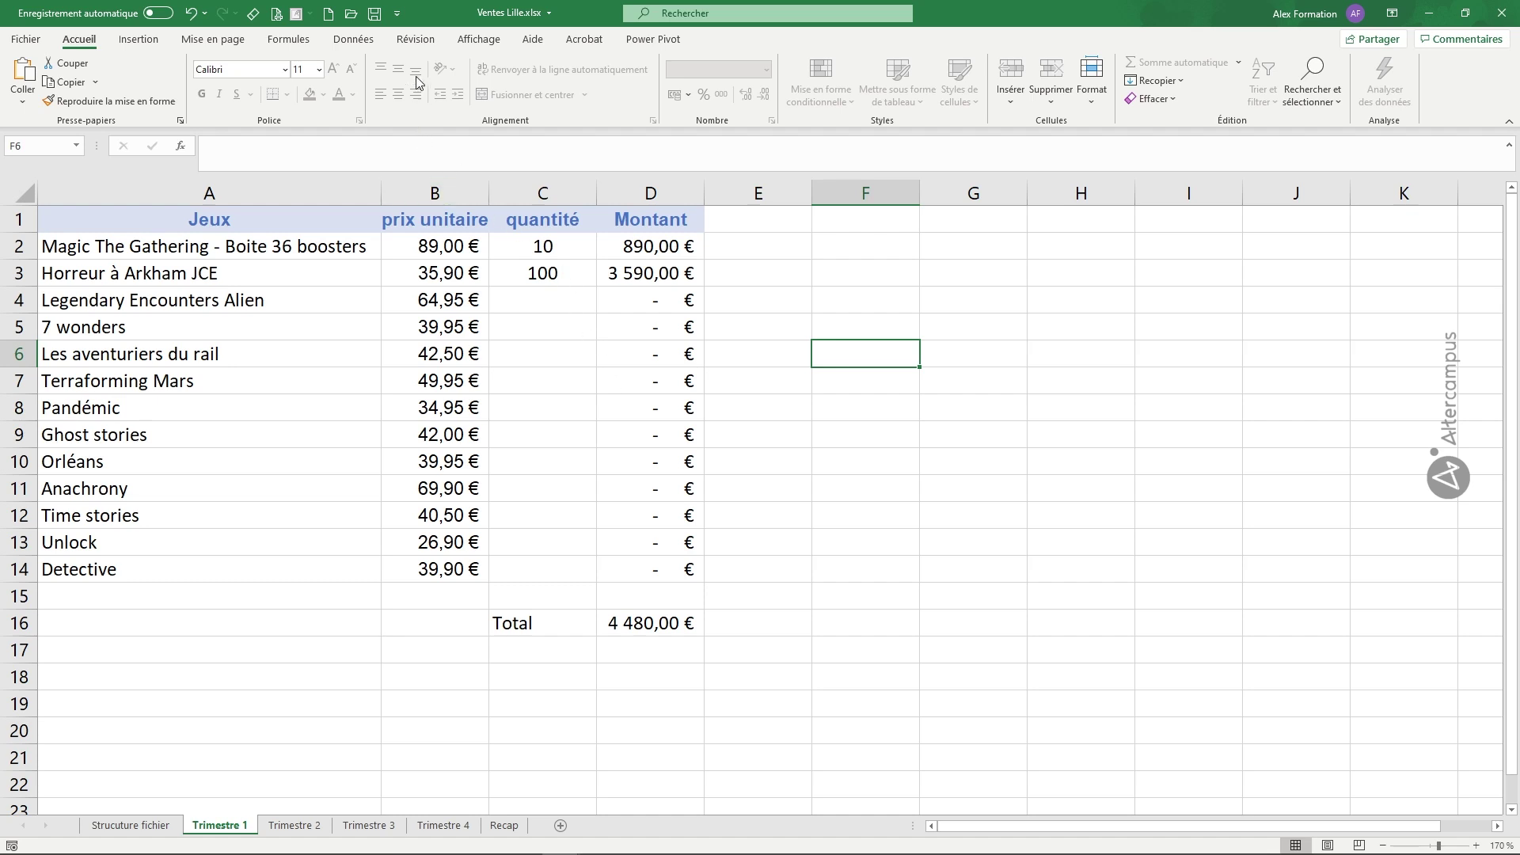
# Step: Switch to the Liaisons - Ventes Totales tous sites.xlsx workbook and show its Recap sheet
pyautogui.click(478, 39)
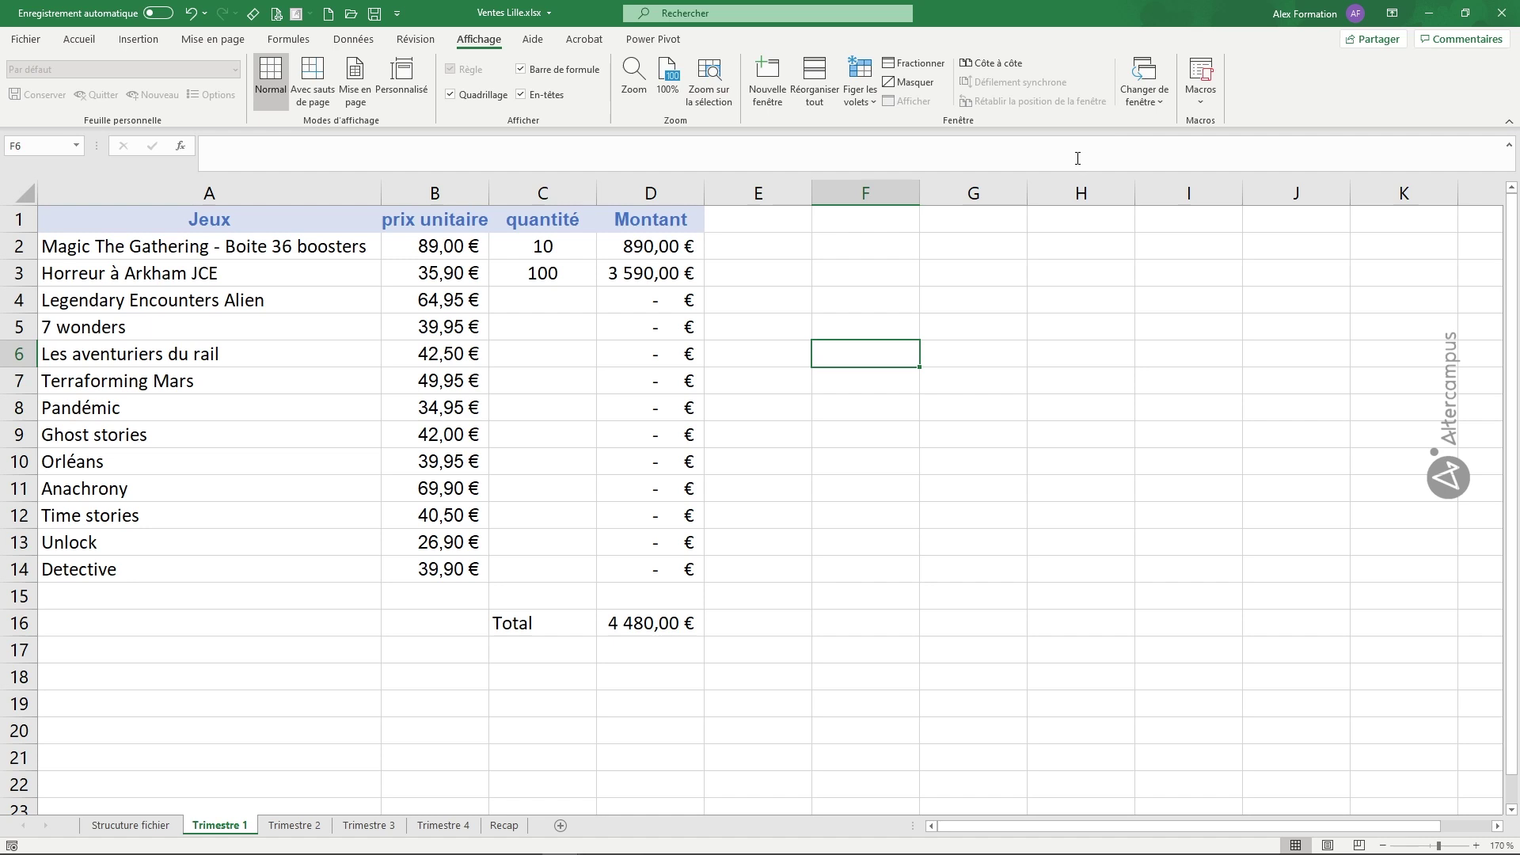
pyautogui.click(1148, 107)
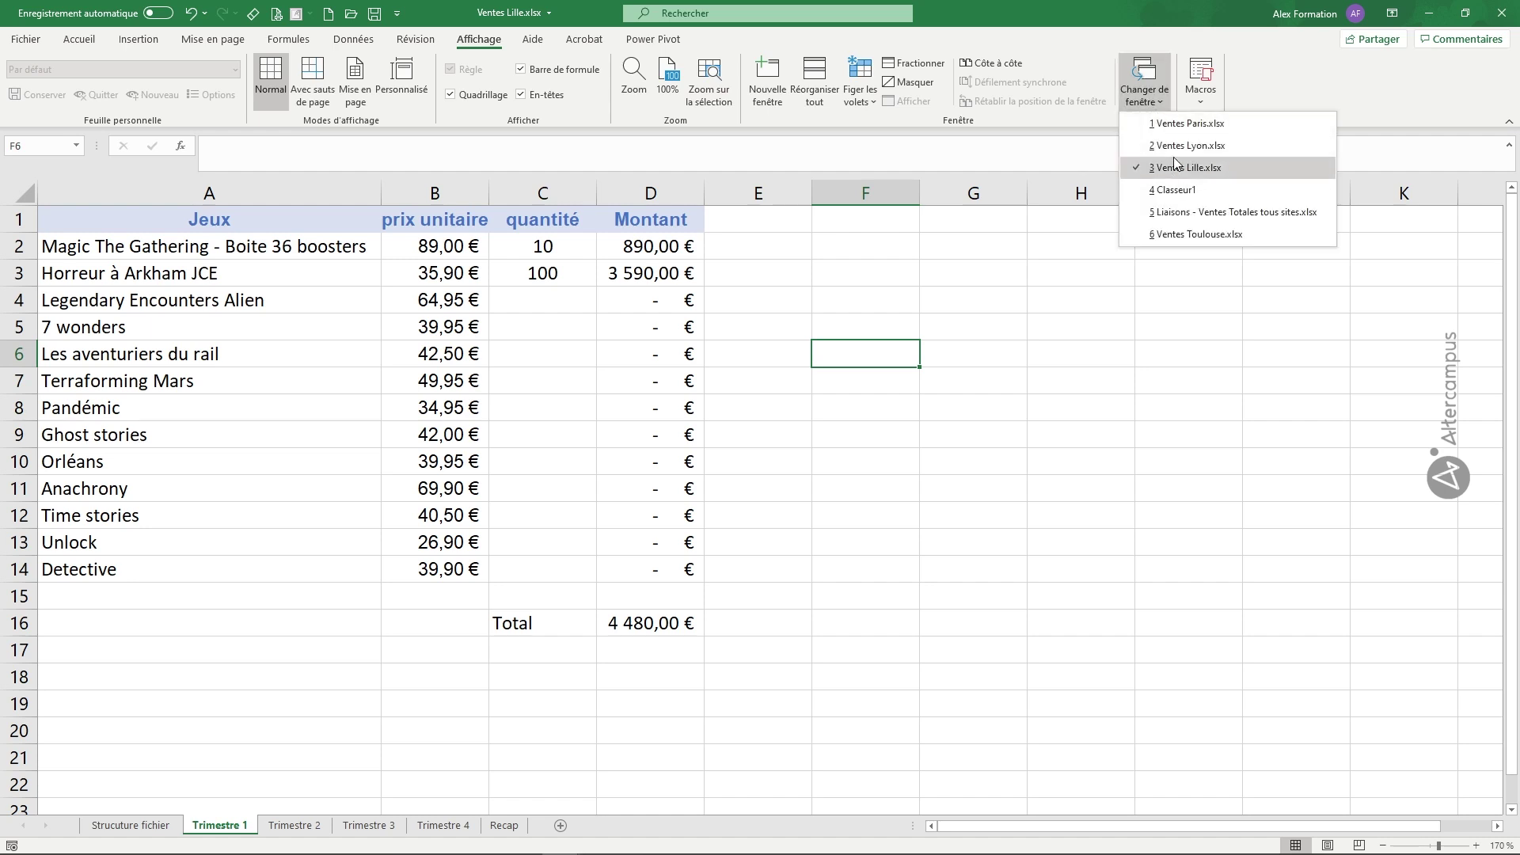
pyautogui.click(1182, 219)
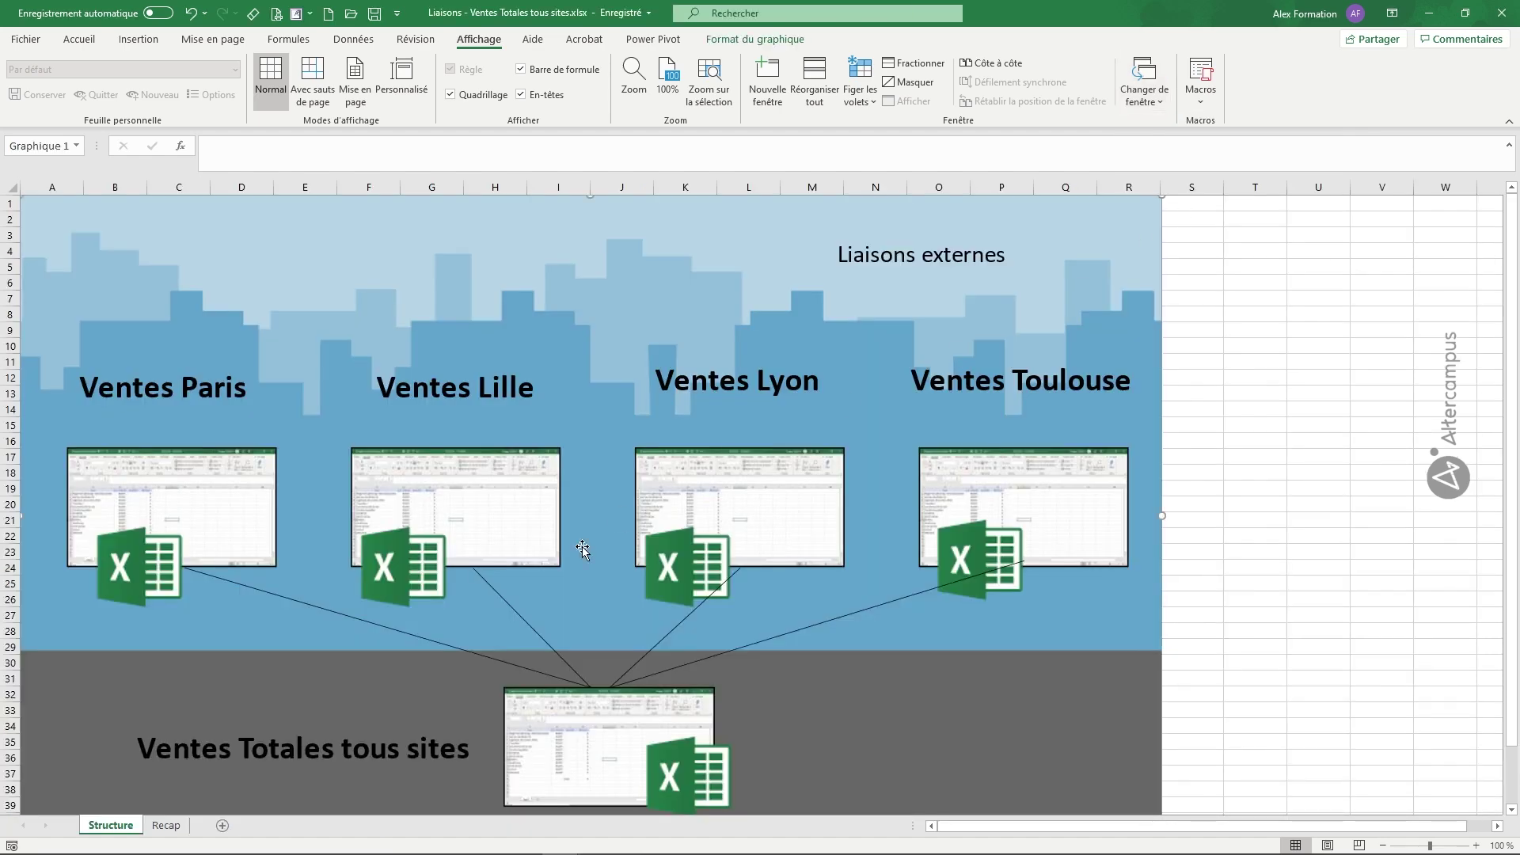
pyautogui.click(166, 825)
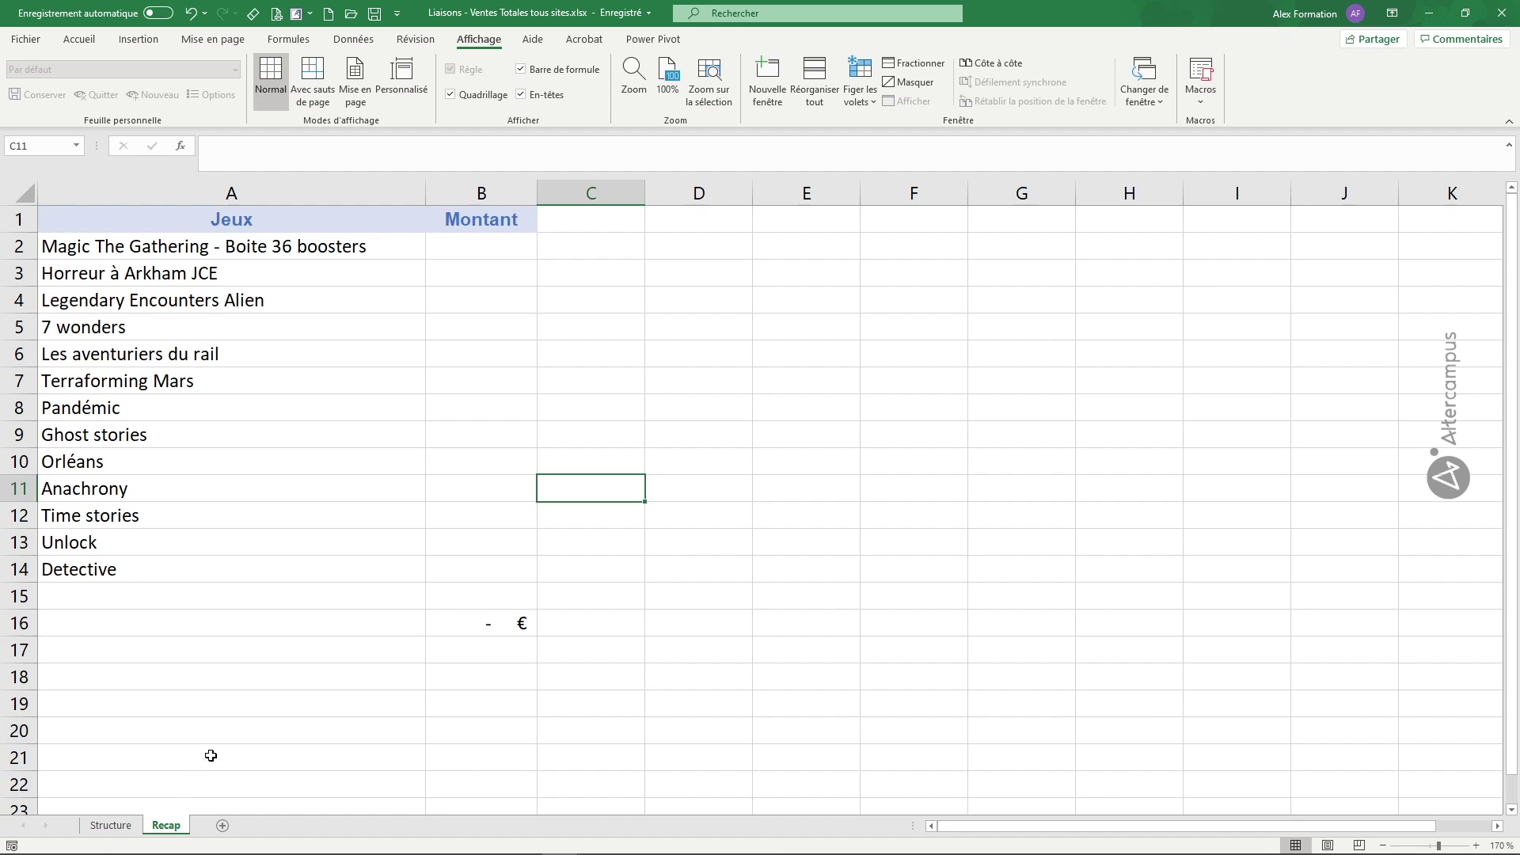
# Step: Start a formula in B2 of the Recap sheet with a relative reference to Recap B2 in Ventes Paris.xlsx
pyautogui.click(493, 250)
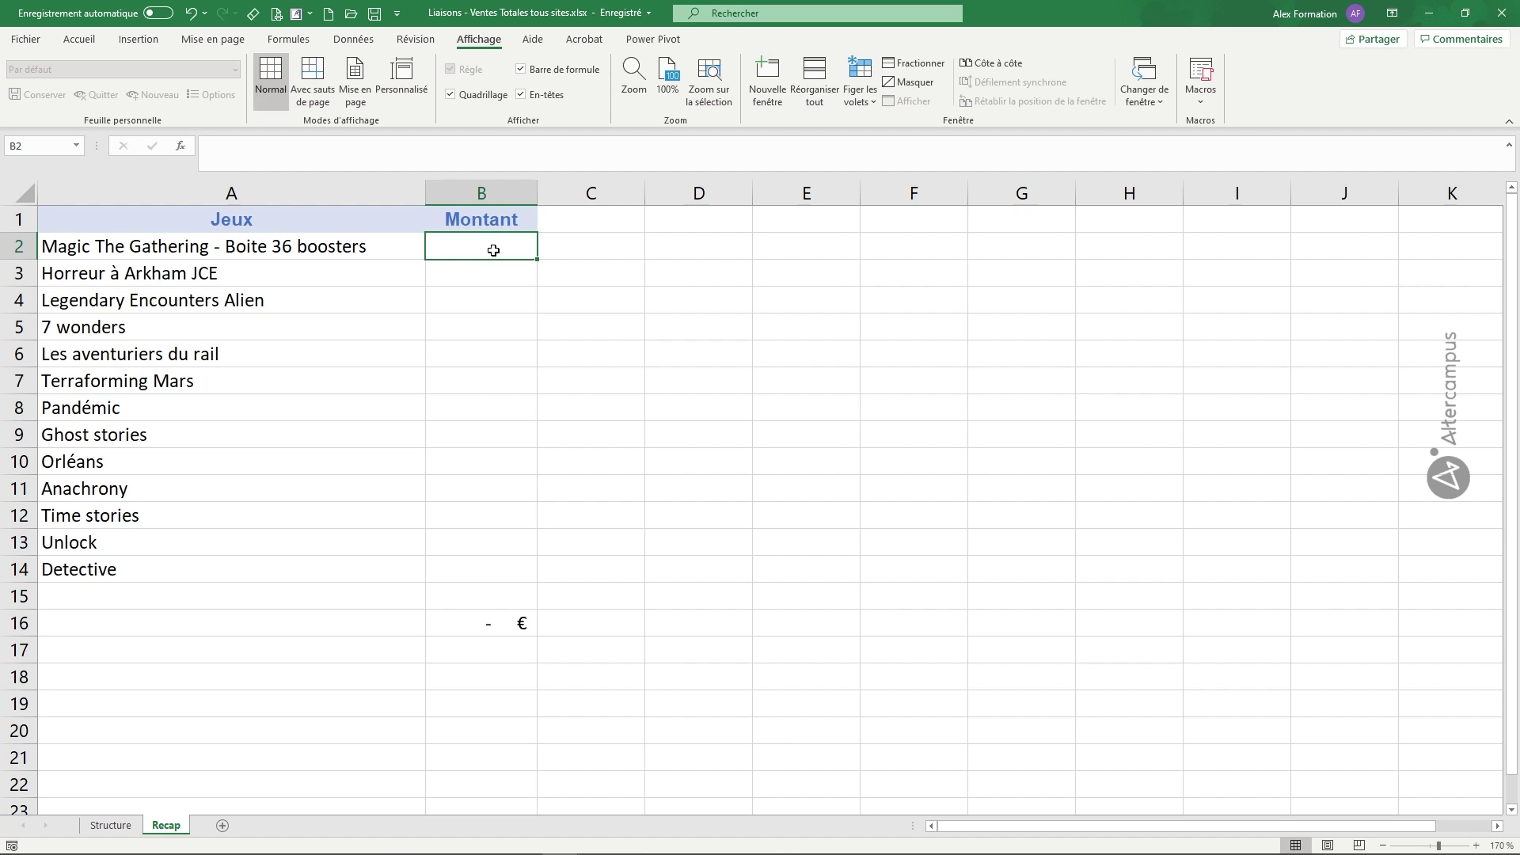
pyautogui.write('=')
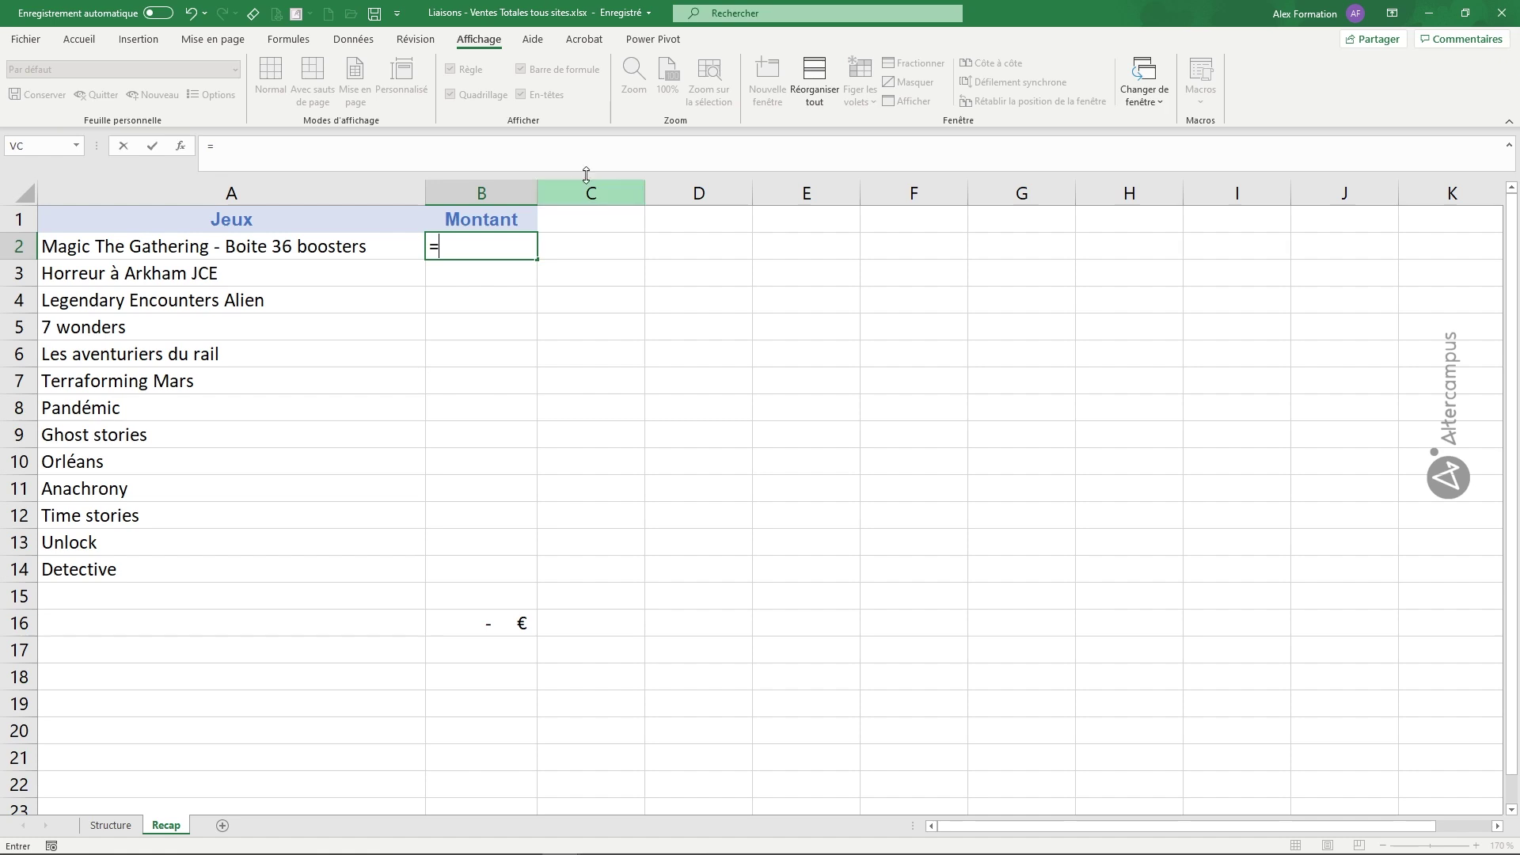
pyautogui.click(1143, 93)
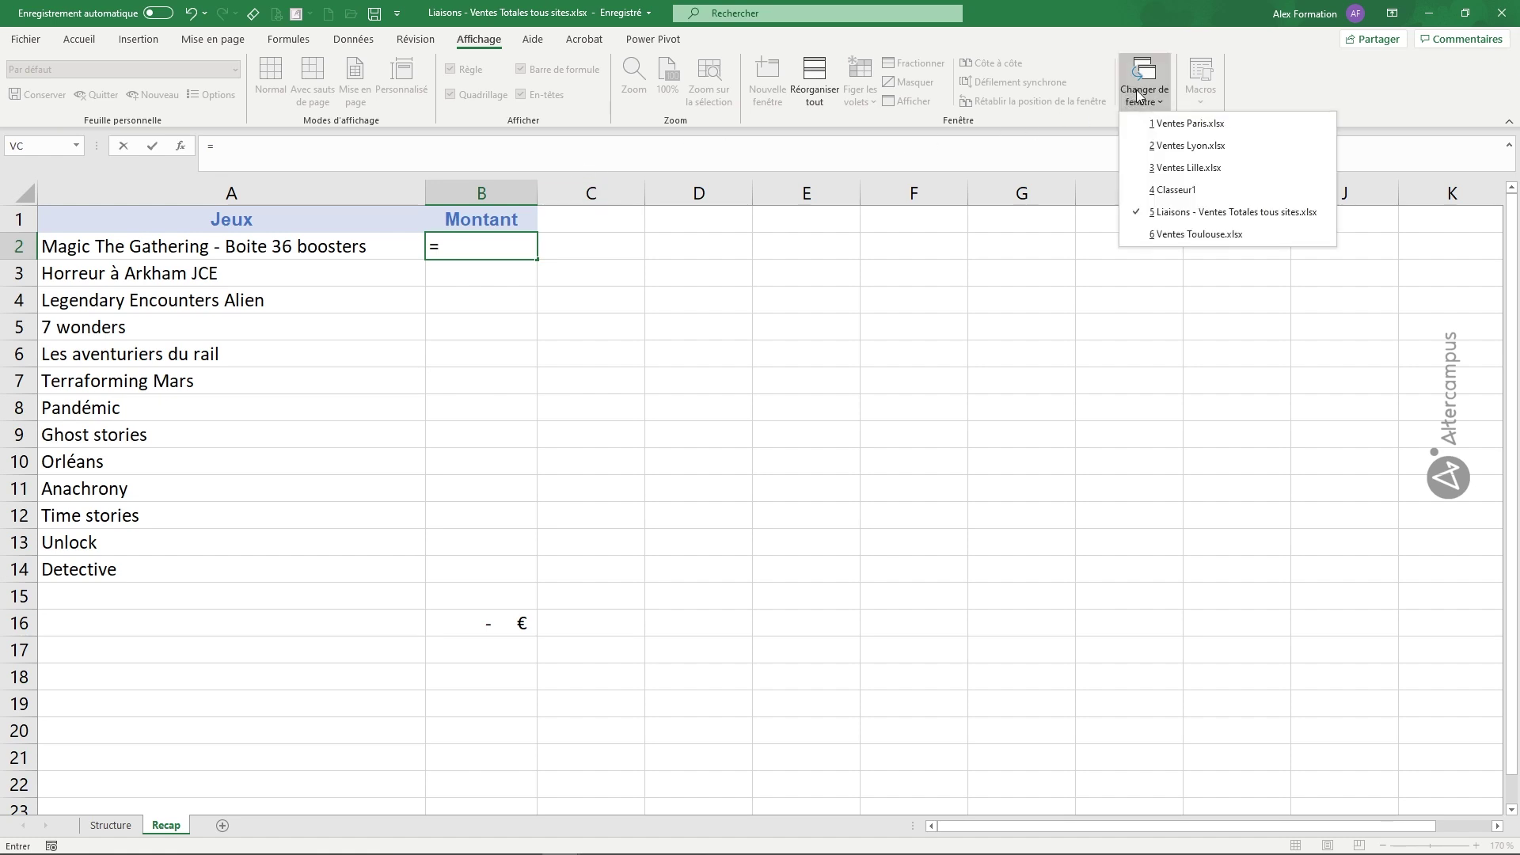
pyautogui.click(1185, 124)
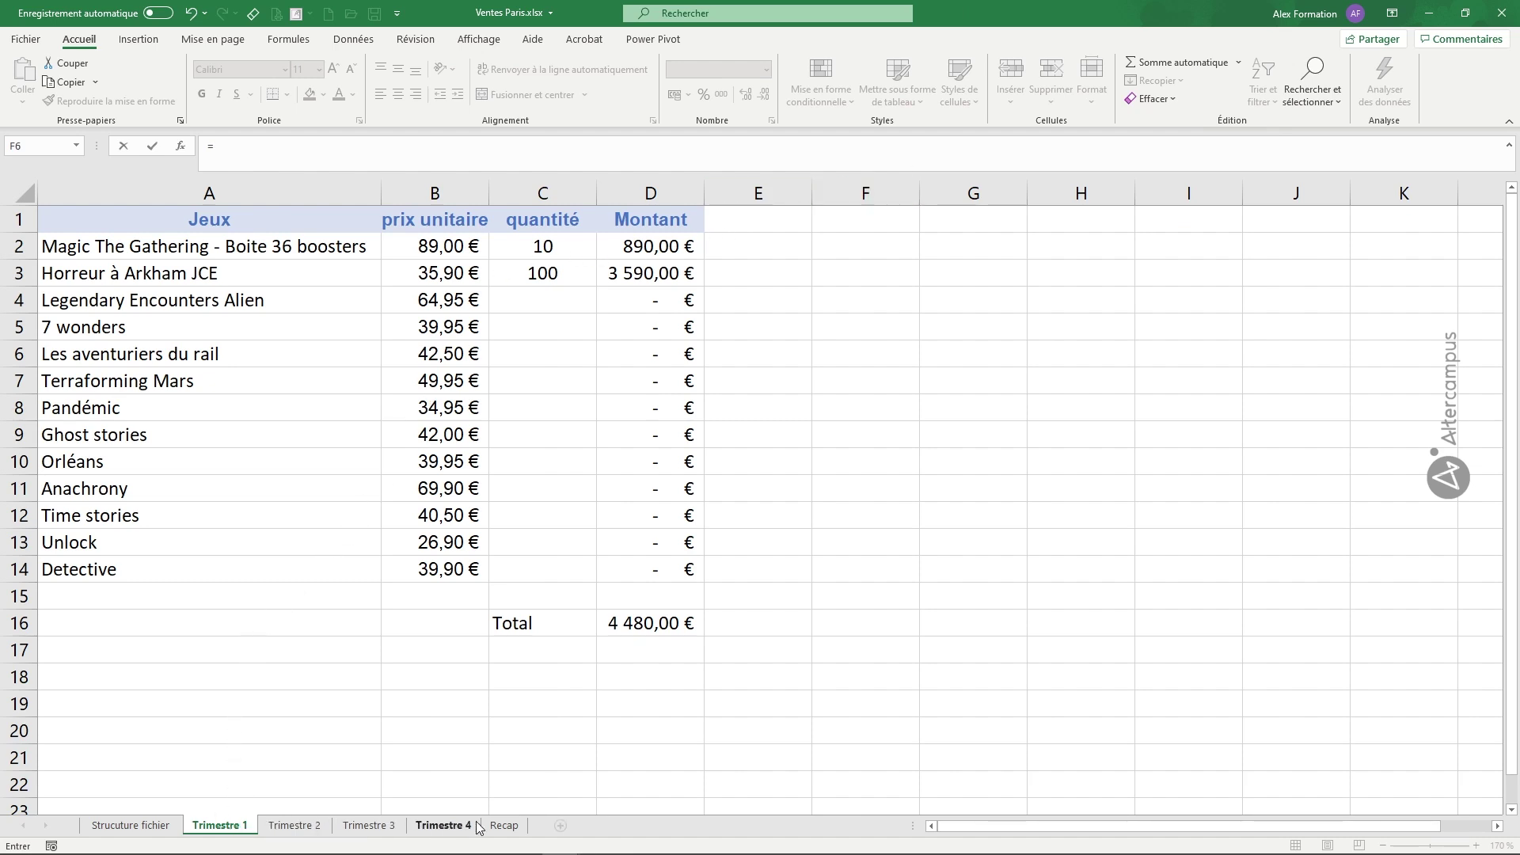
pyautogui.click(504, 826)
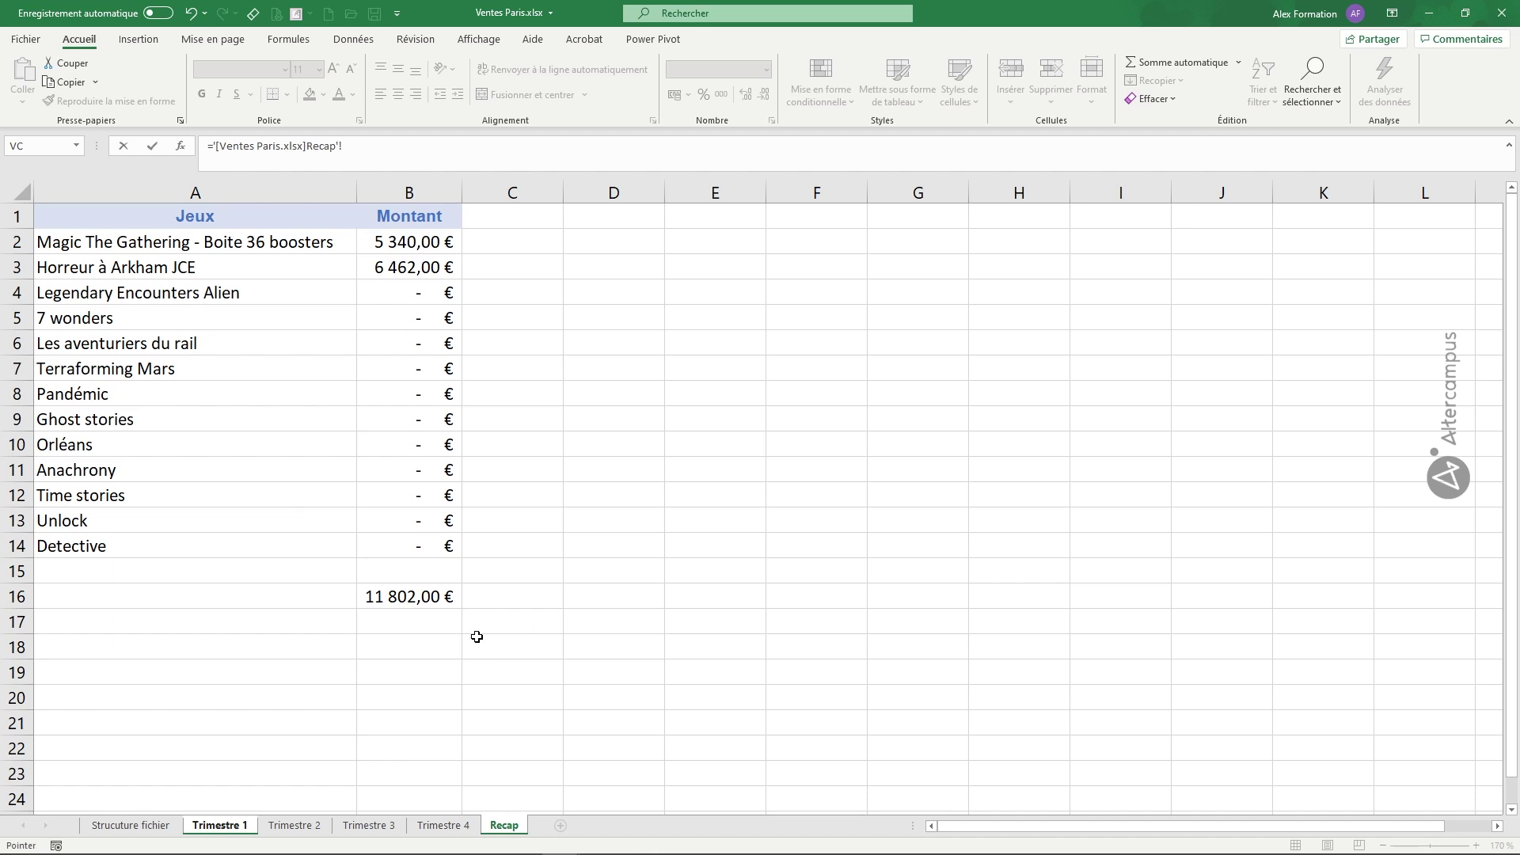
pyautogui.click(405, 242)
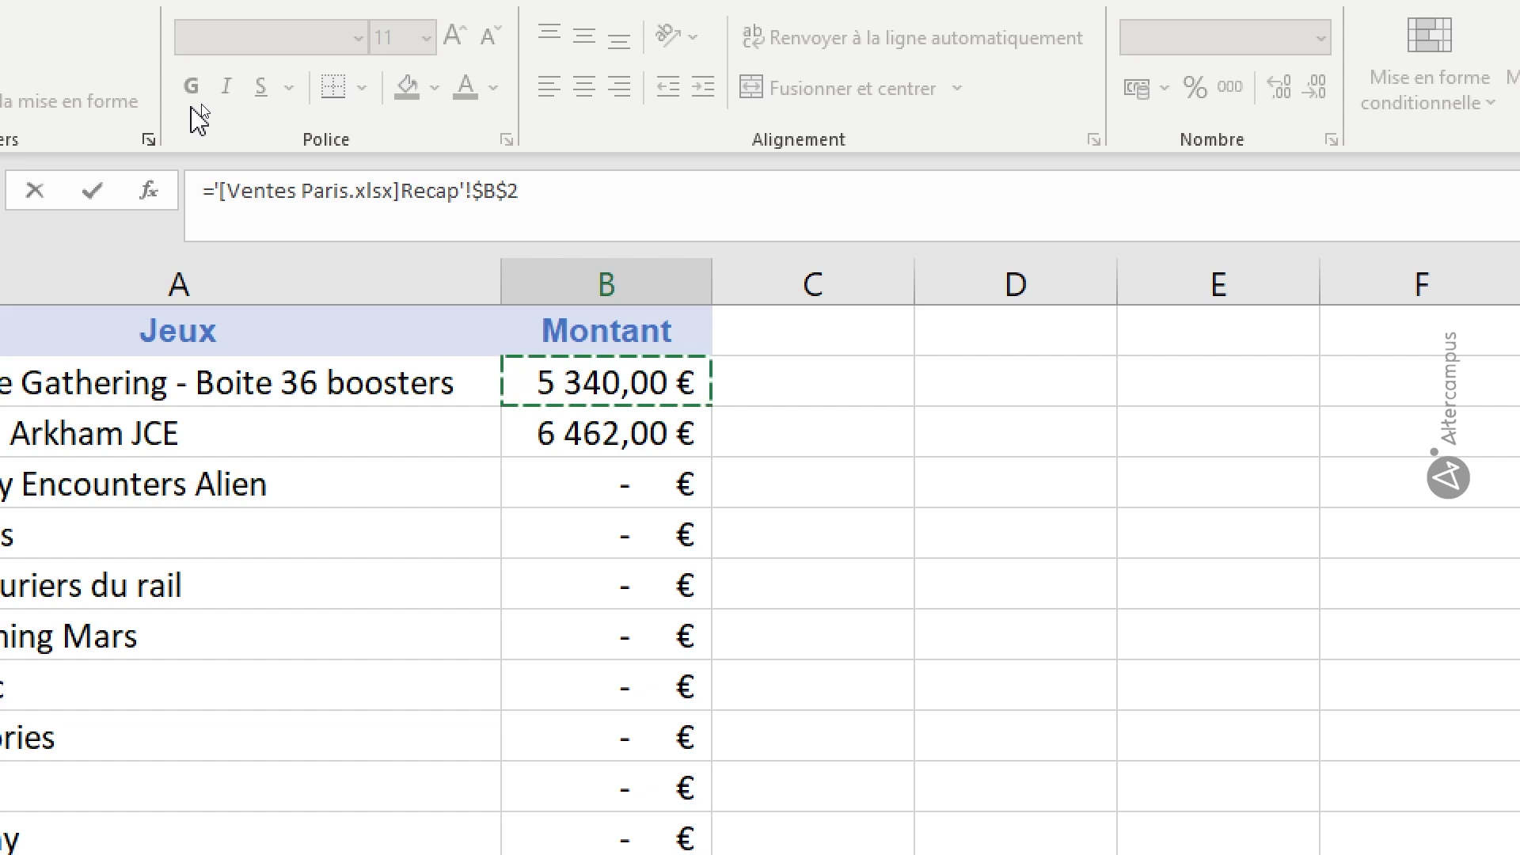
pyautogui.press('F4')
pyautogui.press('F4')
pyautogui.press('F4')
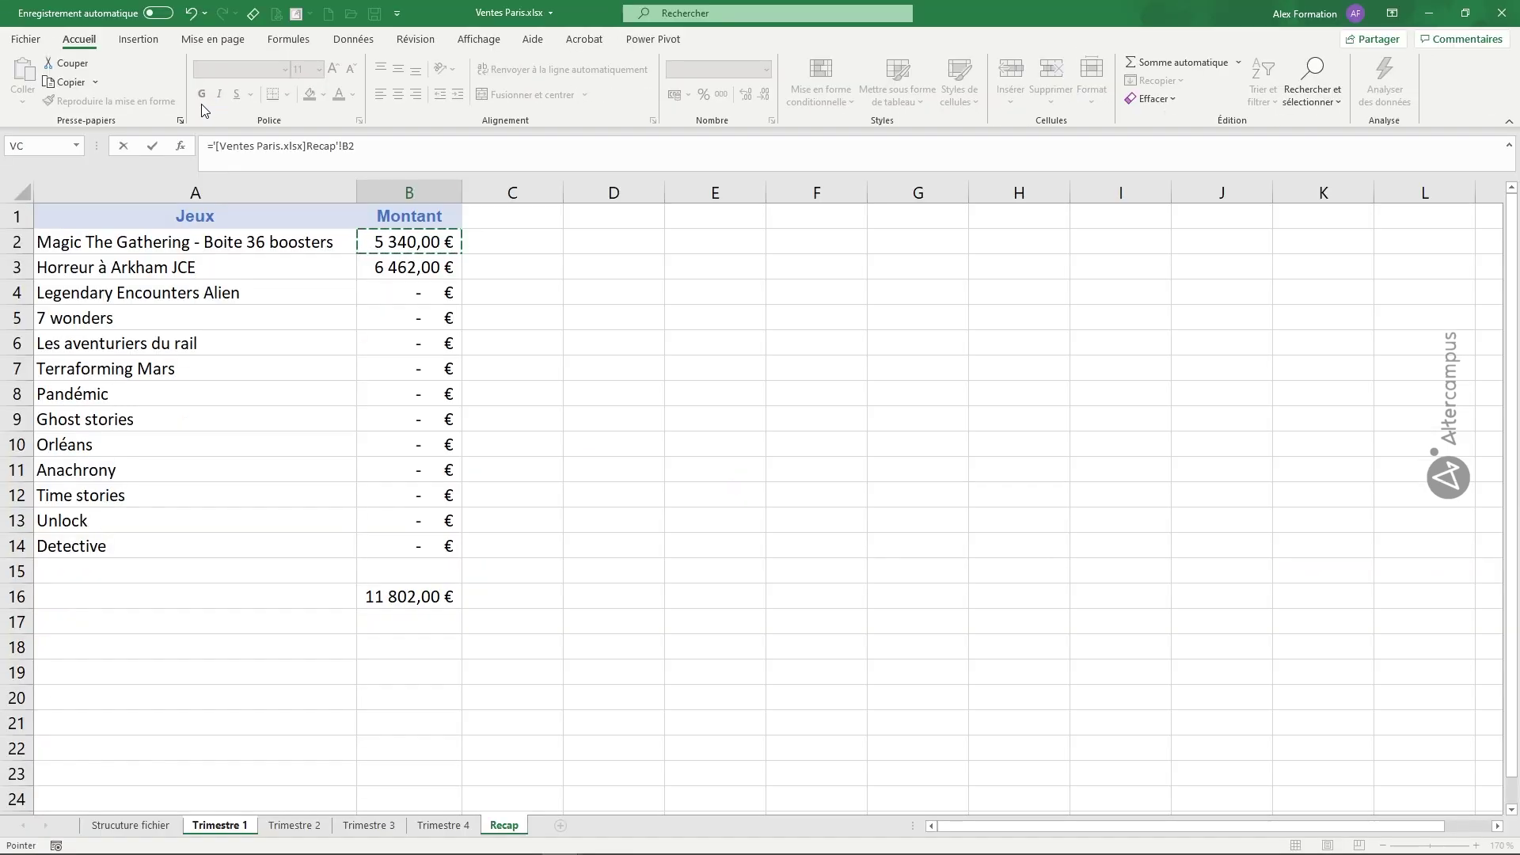
# Step: Add a relative reference to Recap B2 in Ventes Lyon.xlsx to the formula
pyautogui.write('+')
pyautogui.click(481, 41)
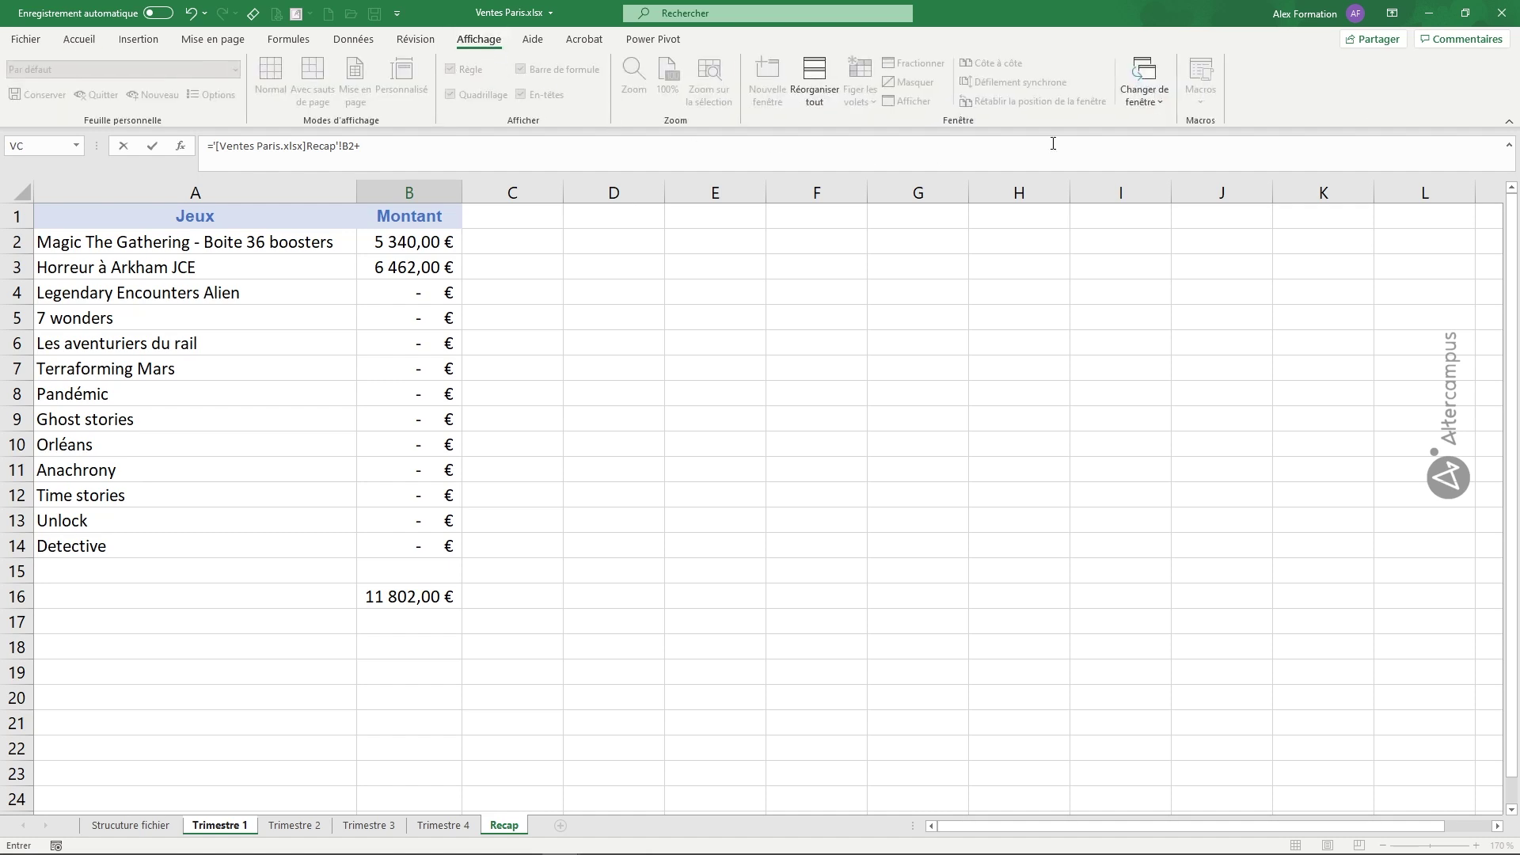
pyautogui.click(1161, 101)
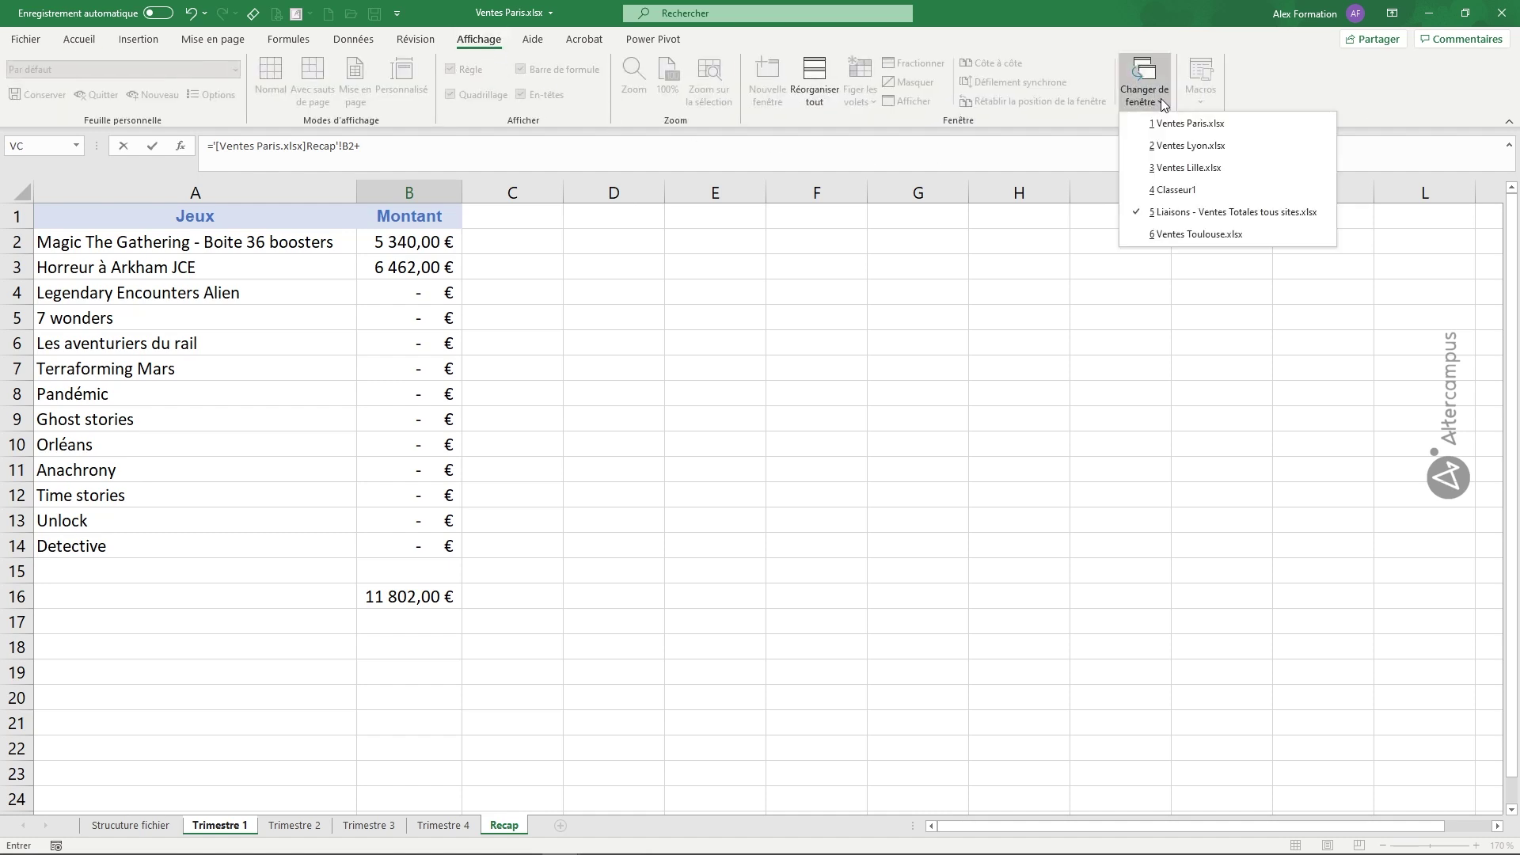
pyautogui.click(1178, 146)
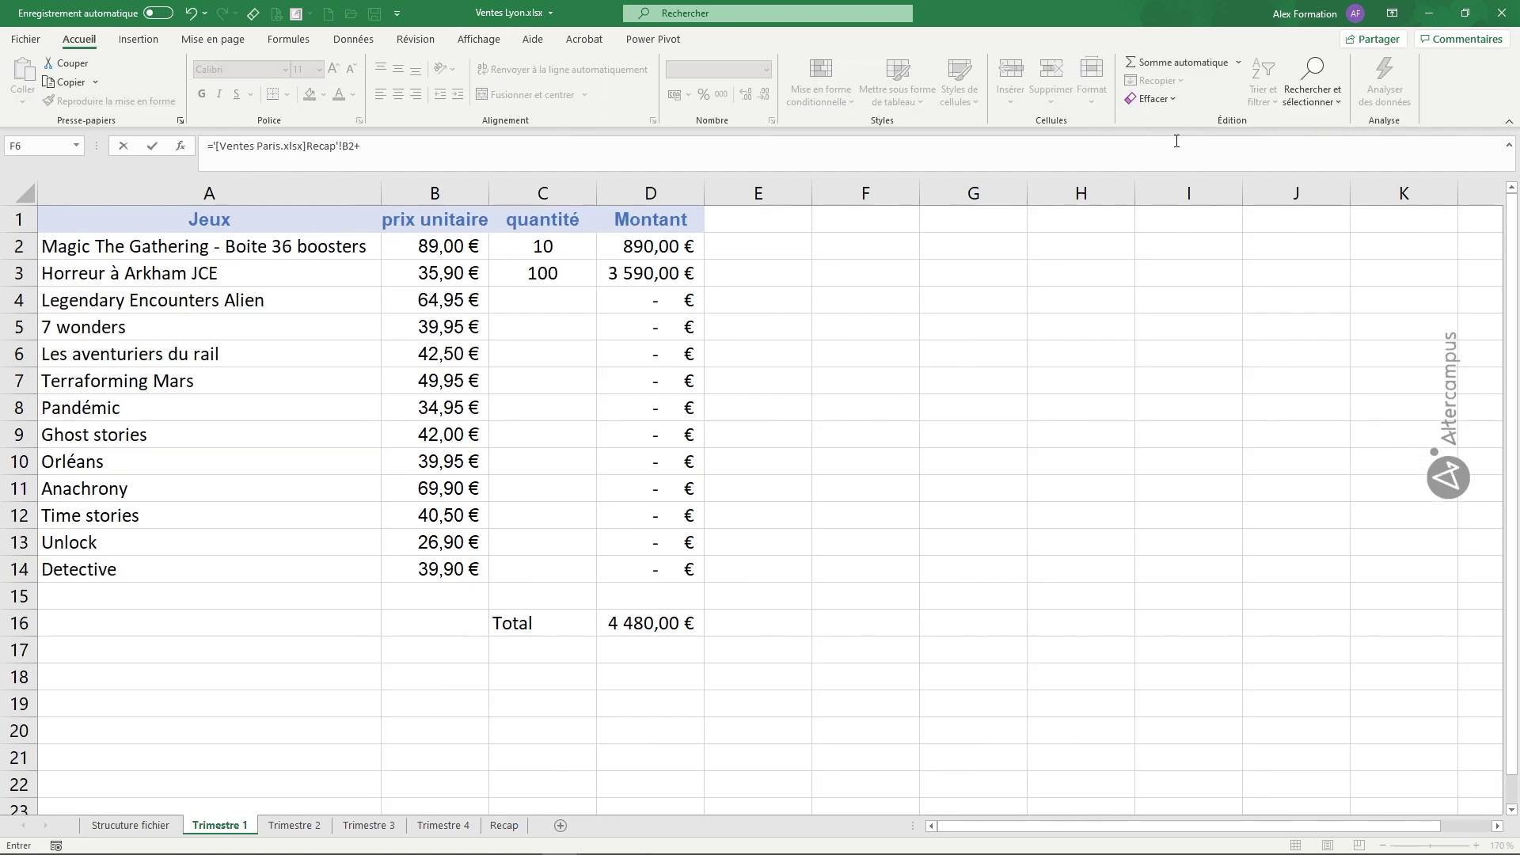
pyautogui.click(503, 825)
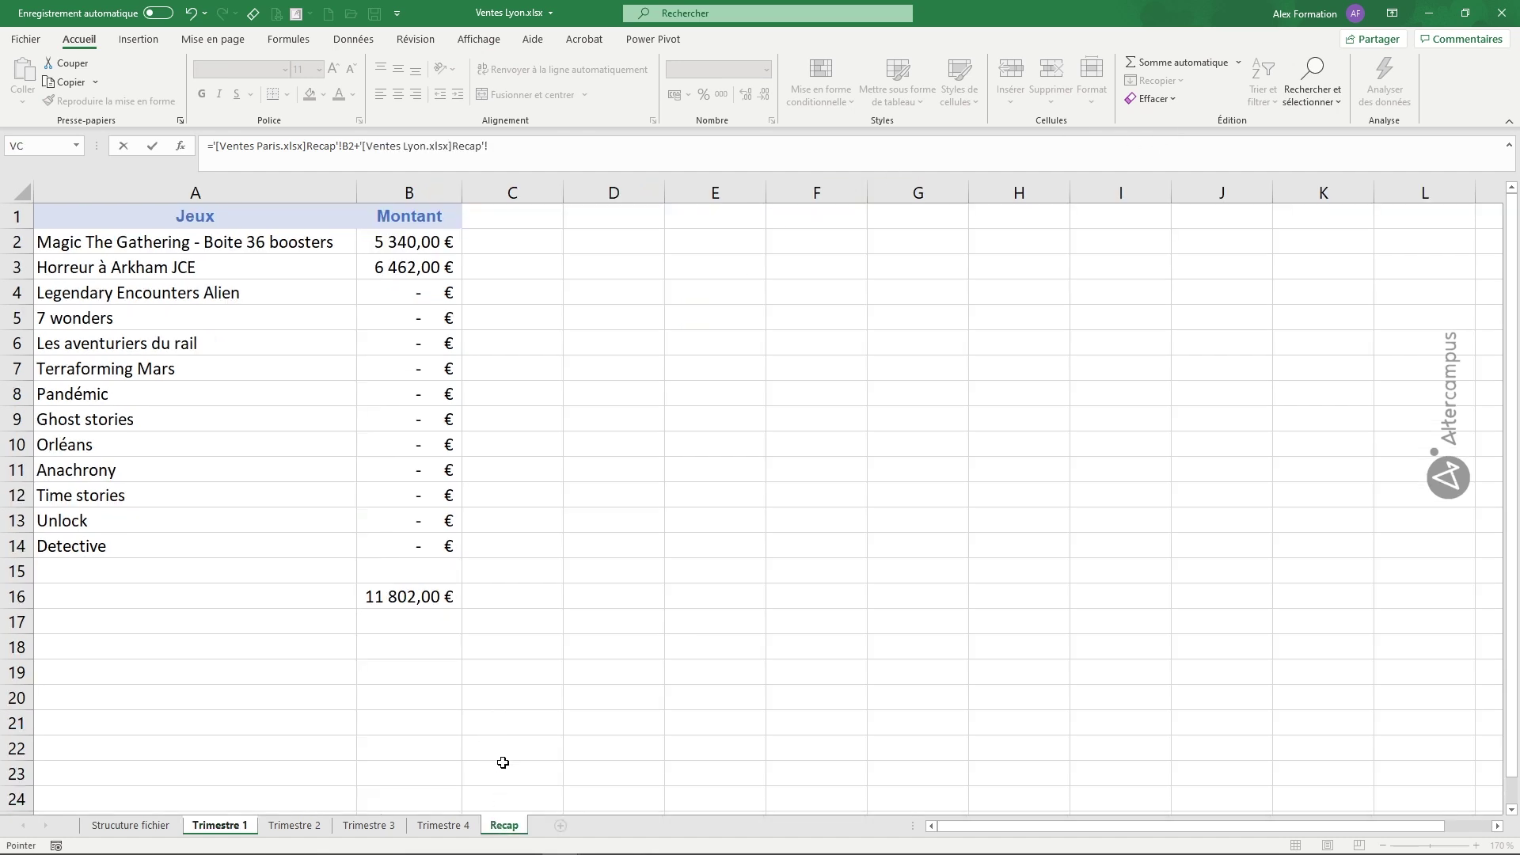
pyautogui.click(413, 241)
pyautogui.press('F4')
pyautogui.press('F4')
pyautogui.press('F4')
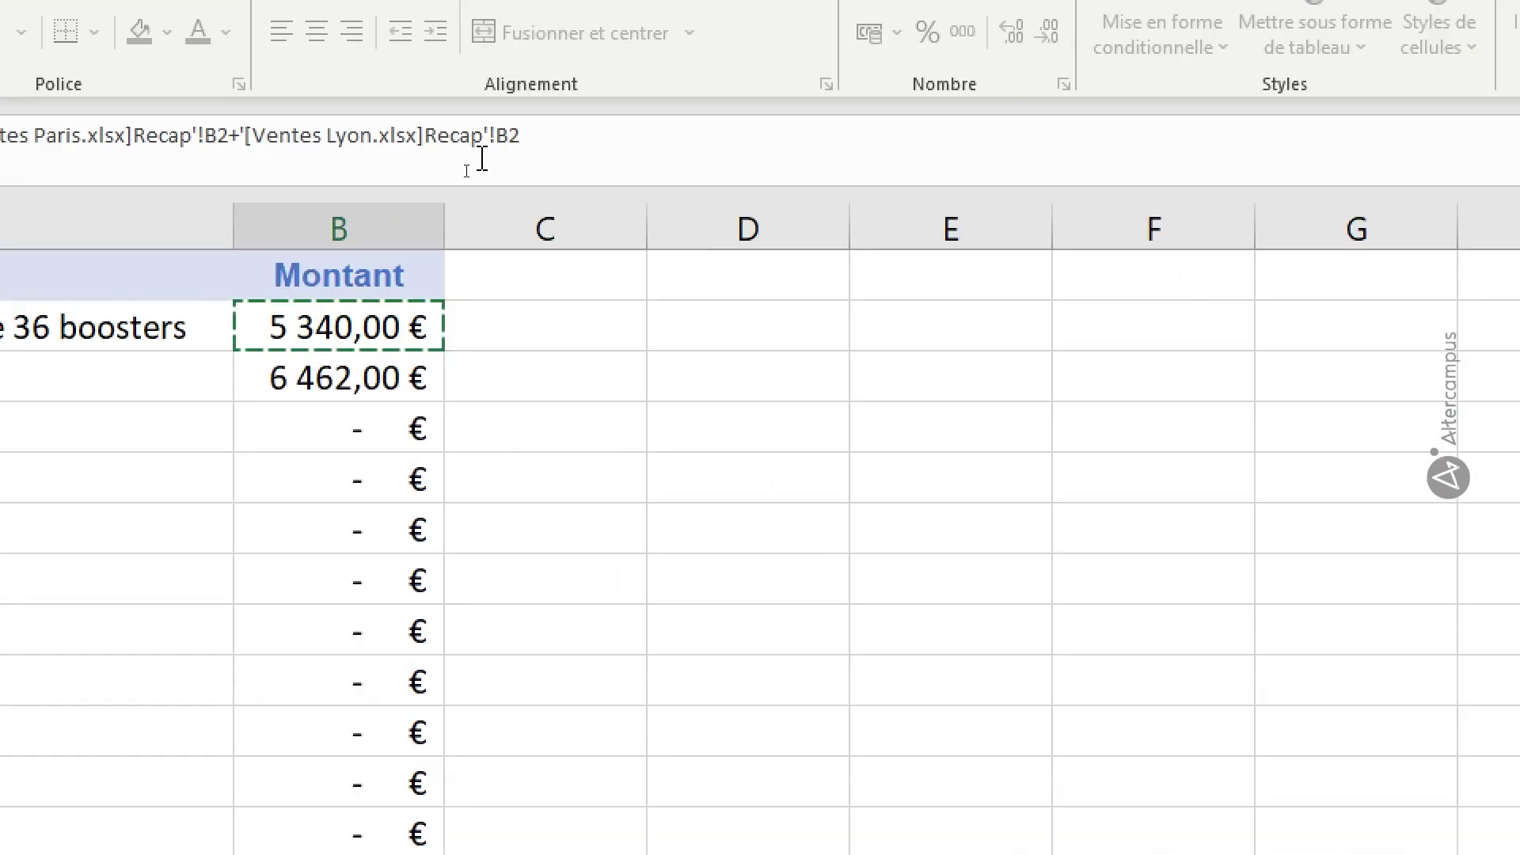
# Step: Add a relative reference to Recap B2 in Ventes Lille.xlsx to the sum formula
pyautogui.click(343, 148)
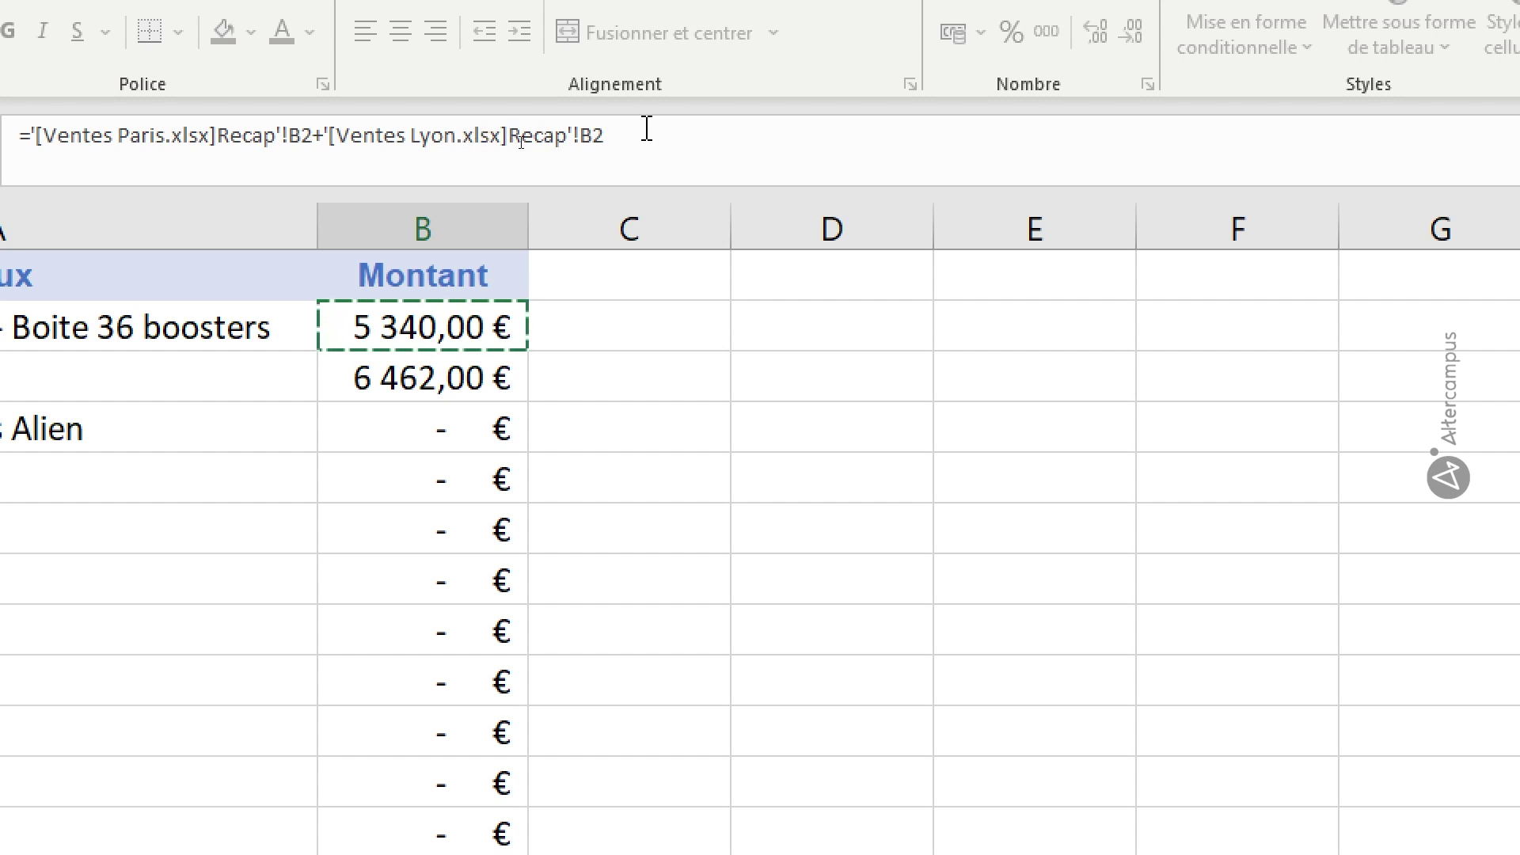
pyautogui.write('+')
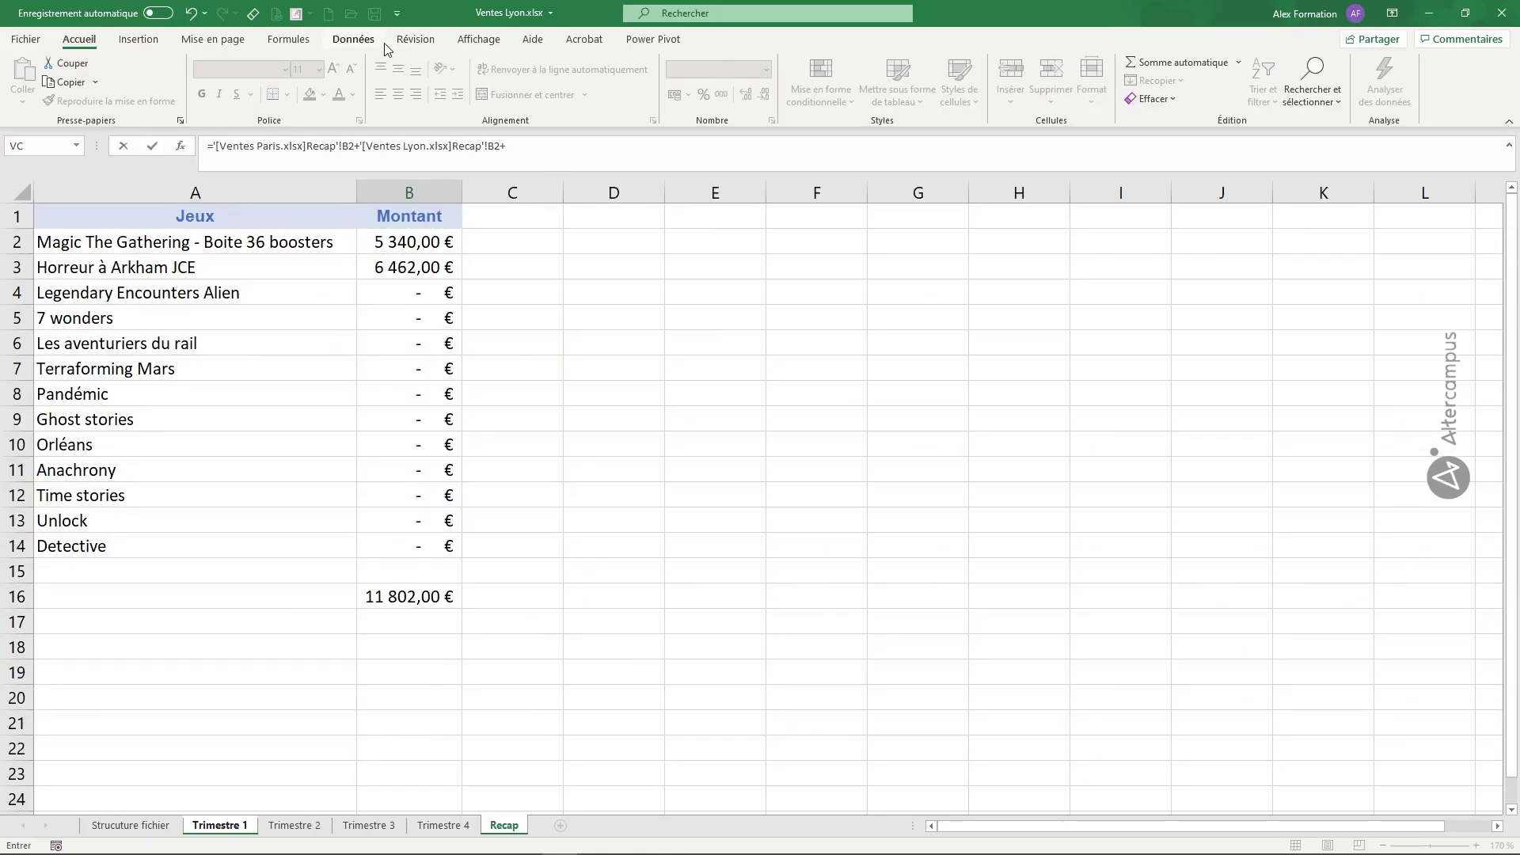
pyautogui.click(459, 44)
pyautogui.click(1144, 83)
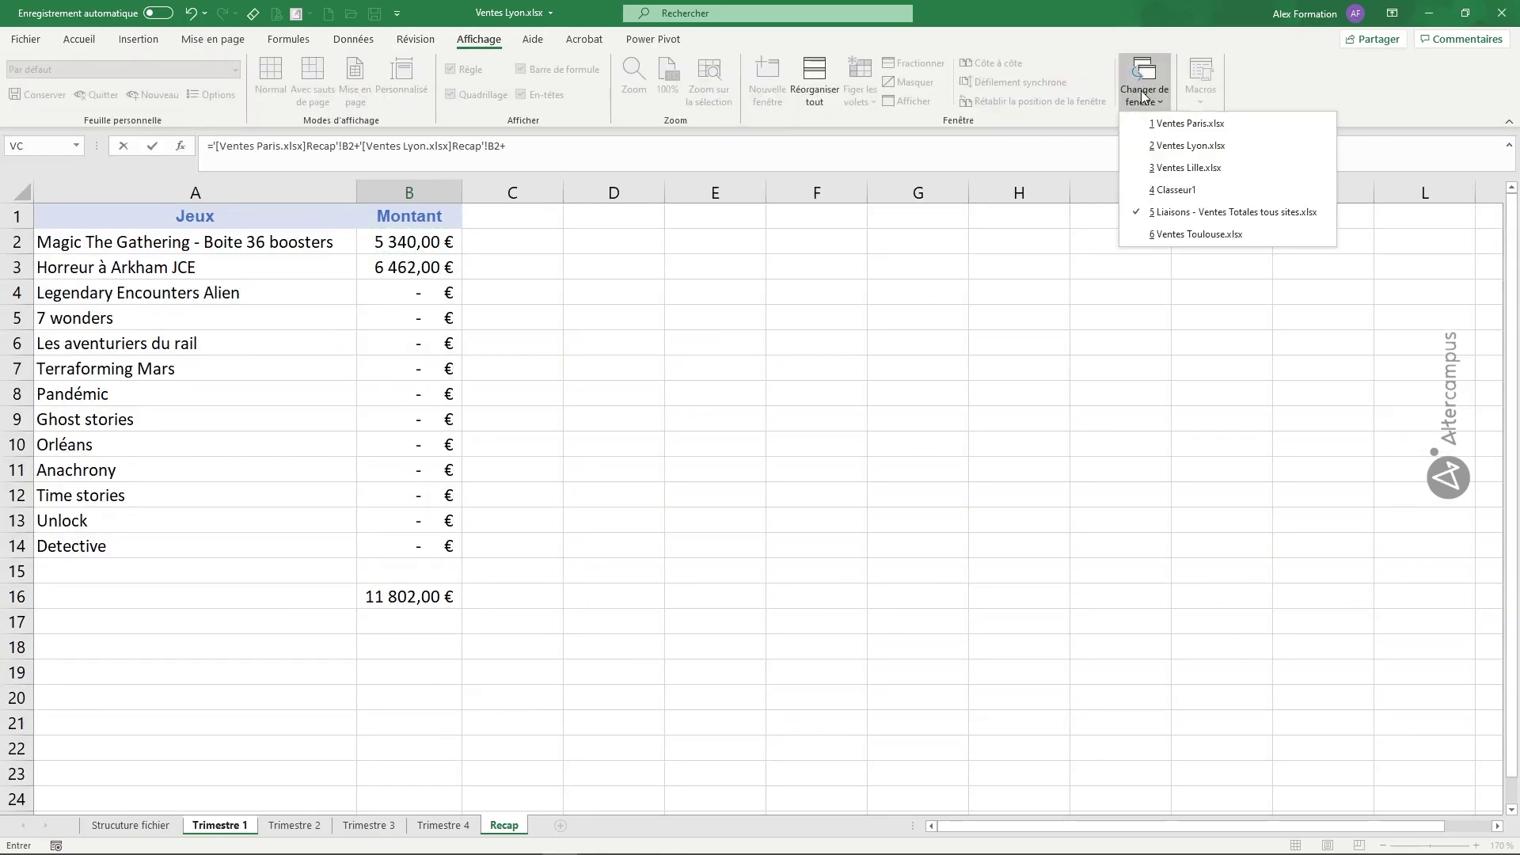
pyautogui.click(1189, 168)
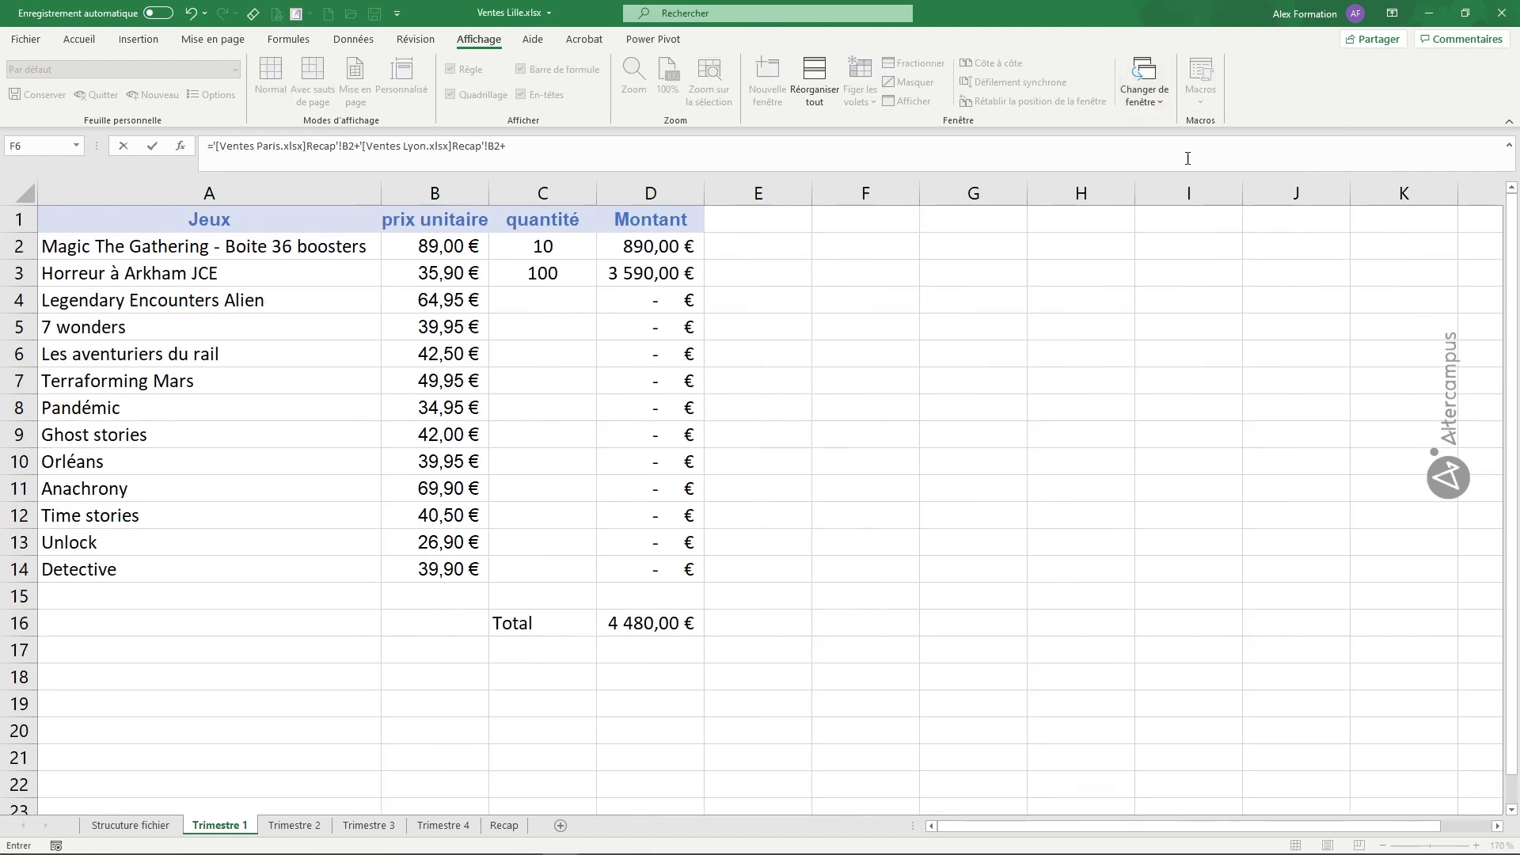
pyautogui.click(503, 825)
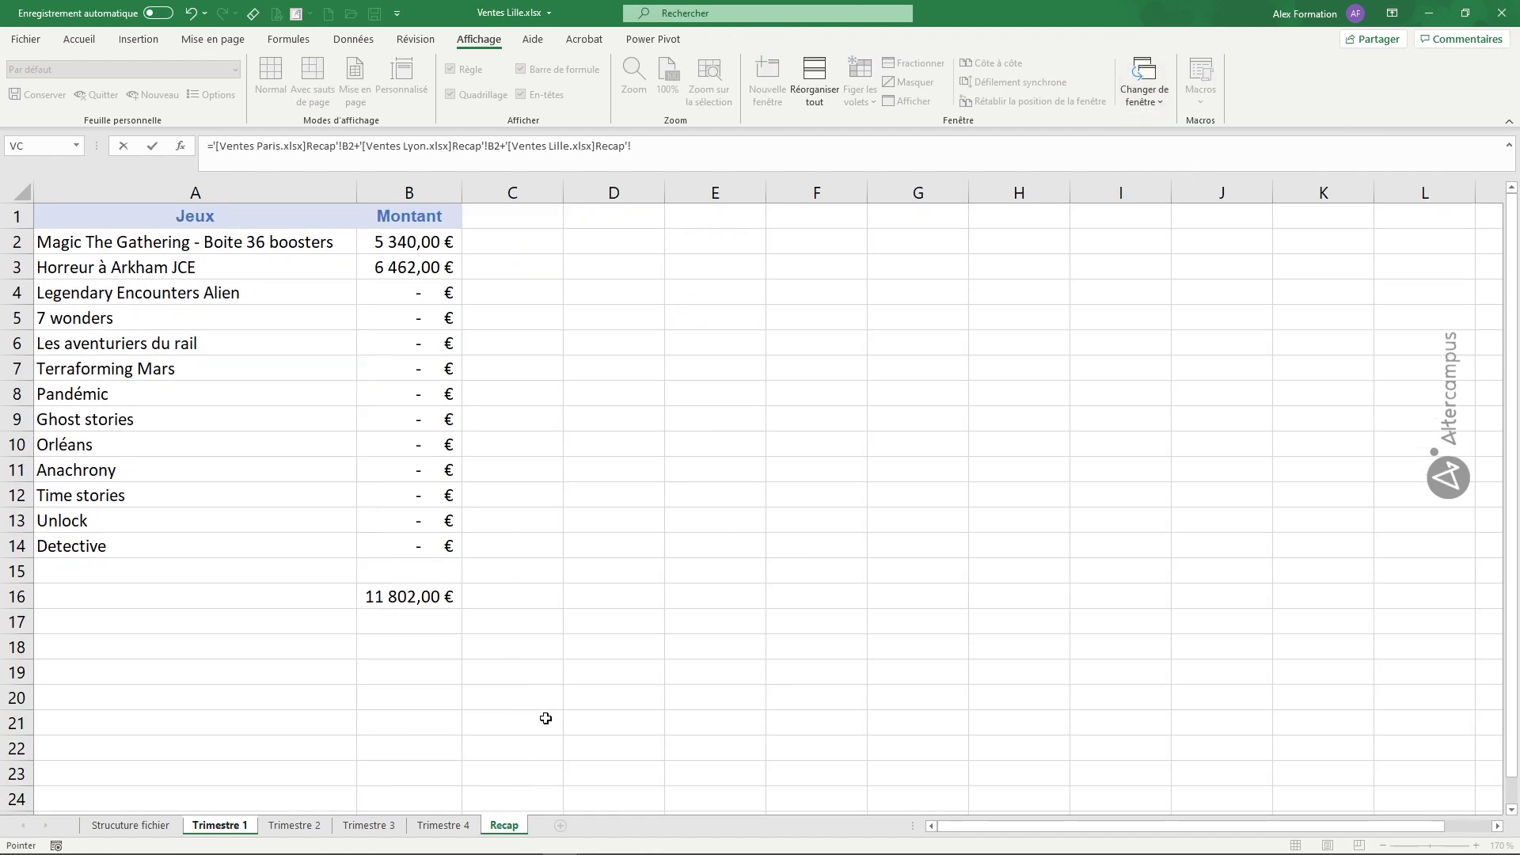
pyautogui.click(406, 244)
pyautogui.press('F4')
pyautogui.press('F4')
pyautogui.press('F4')
# Step: Complete the formula by adding a relative reference to Recap B2 in Ventes Toulouse.xlsx
pyautogui.write('+')
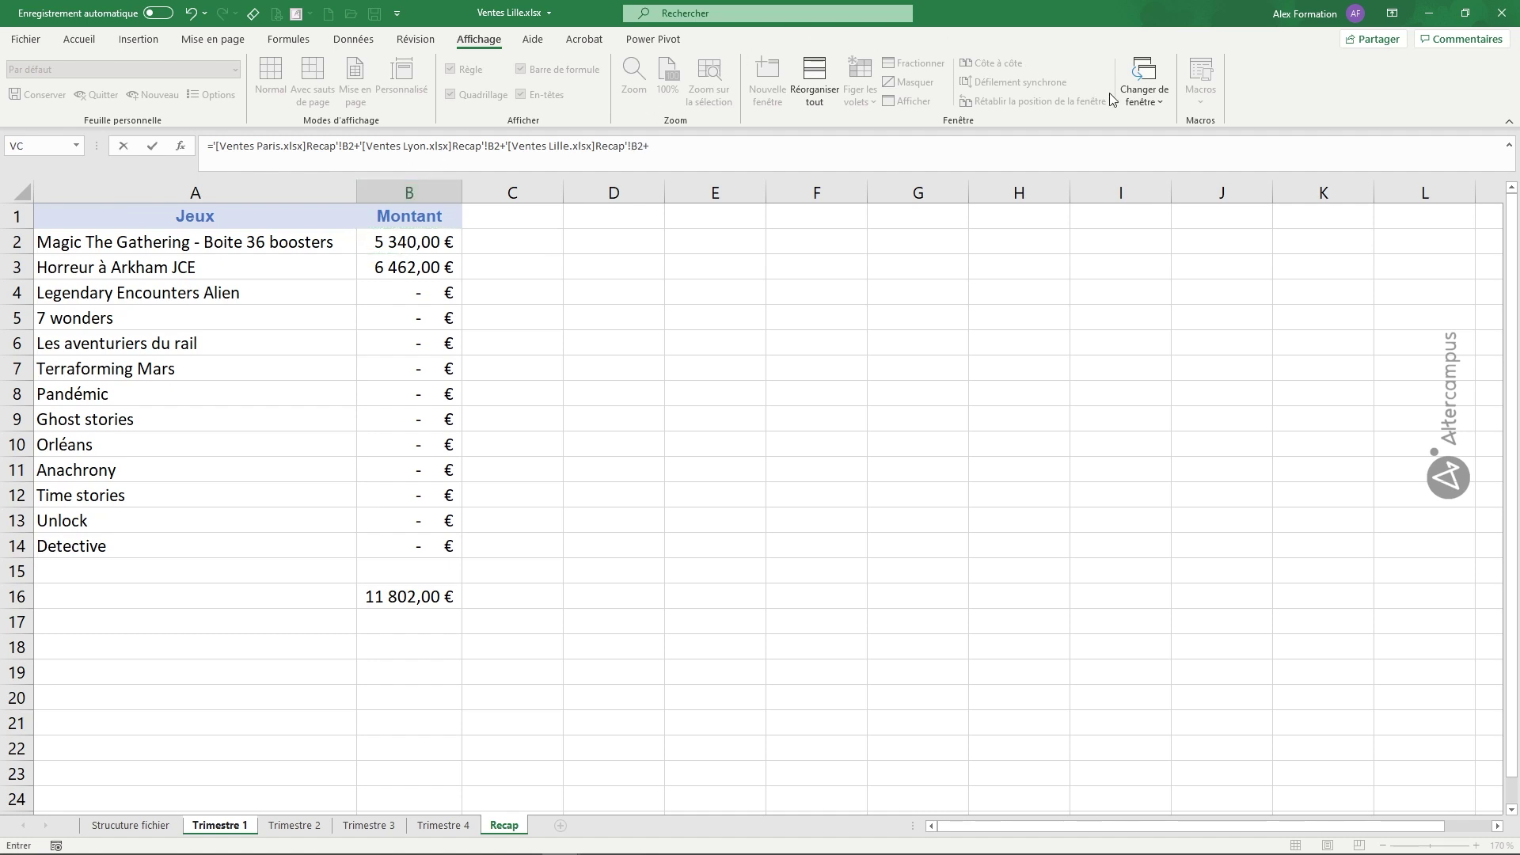
pyautogui.click(1140, 83)
pyautogui.click(1180, 235)
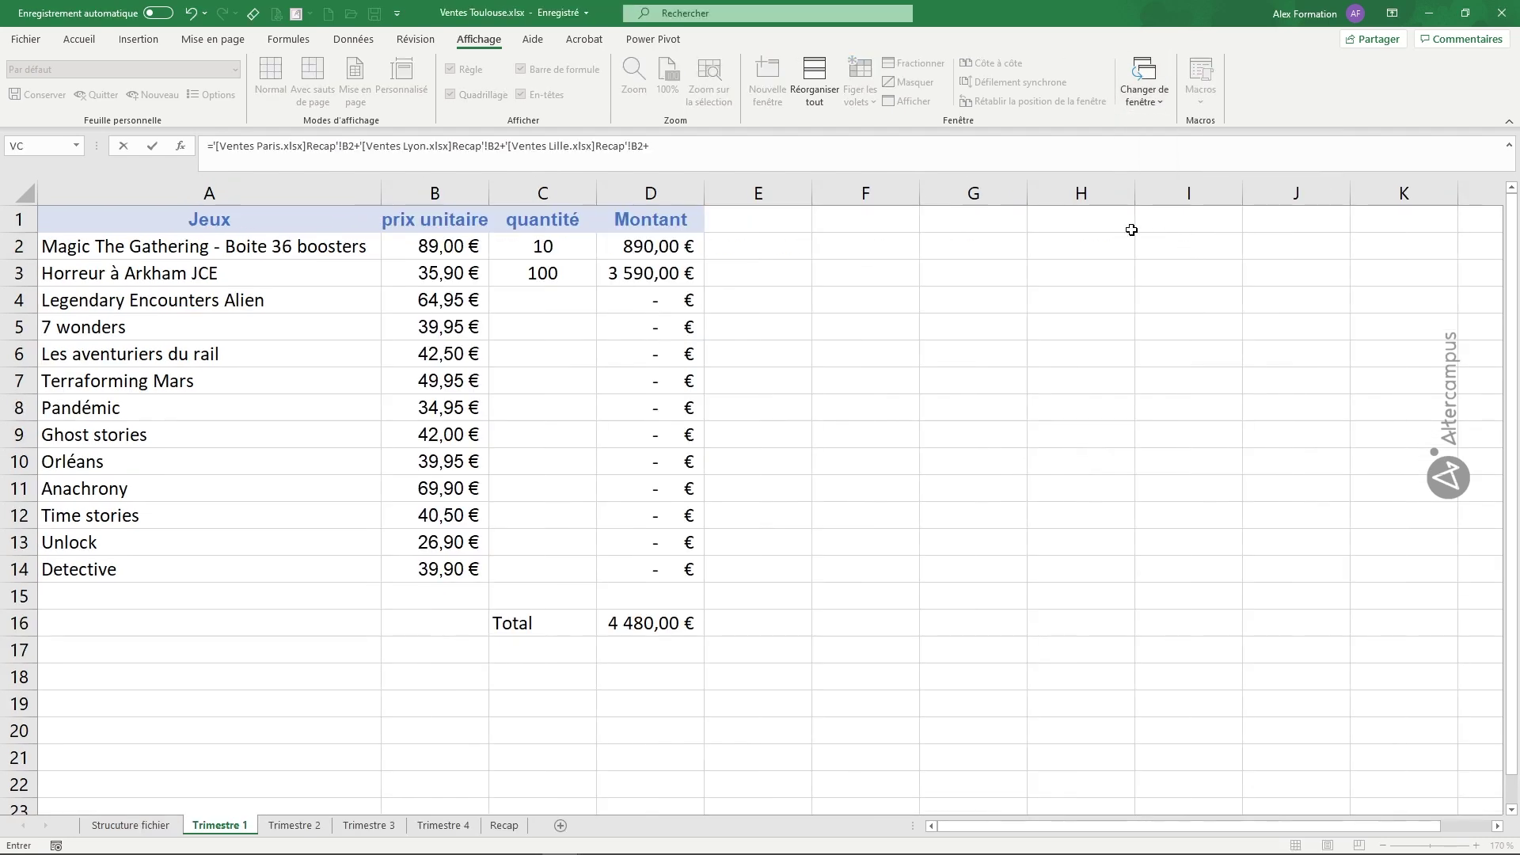
pyautogui.click(503, 825)
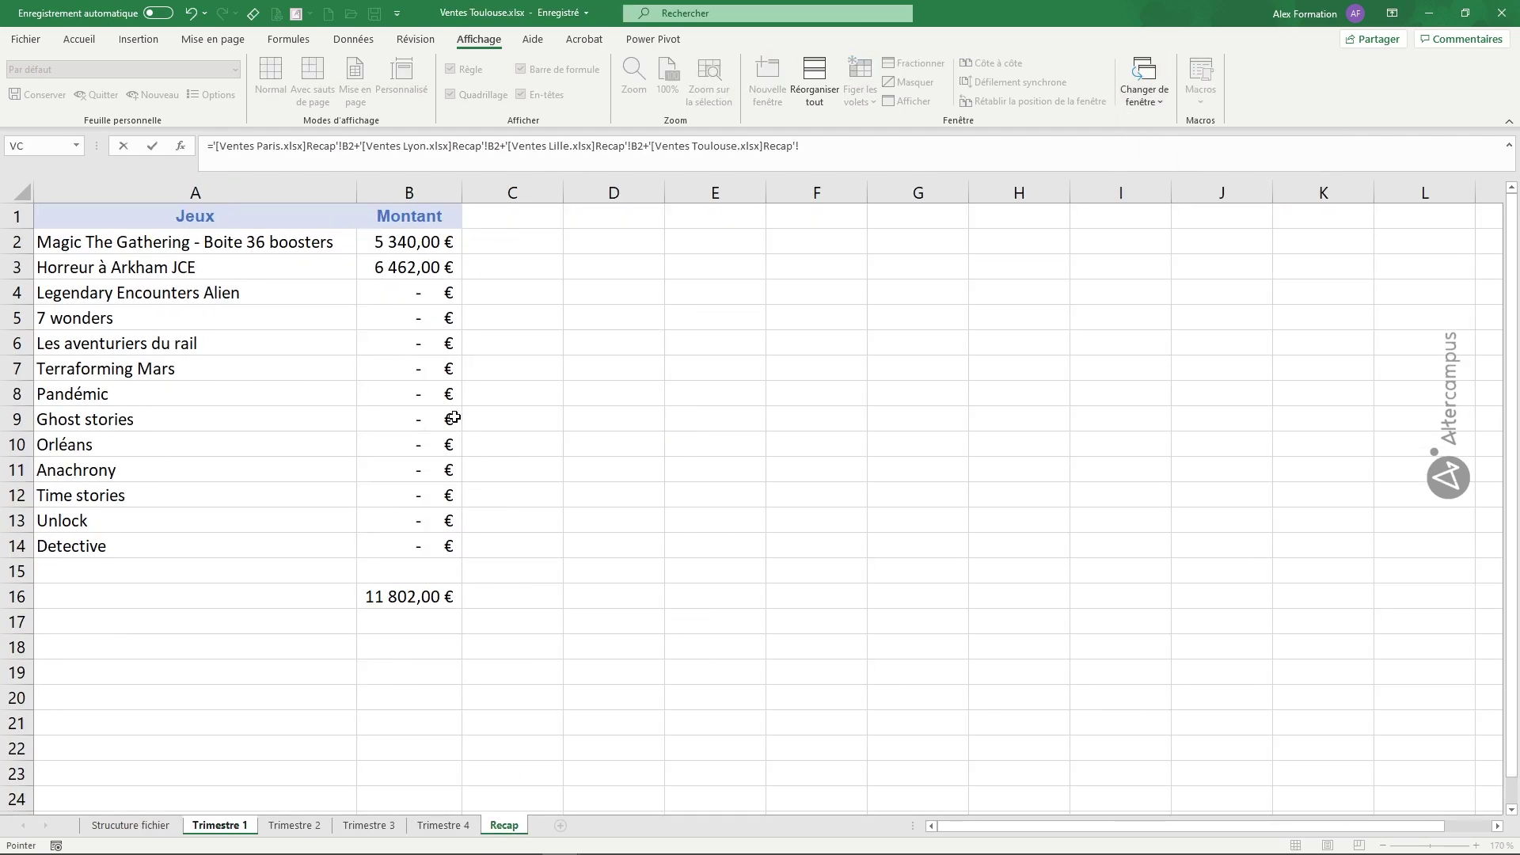
pyautogui.click(401, 244)
pyautogui.press('F4')
pyautogui.press('F4')
pyautogui.press('F4')
pyautogui.press('Return')
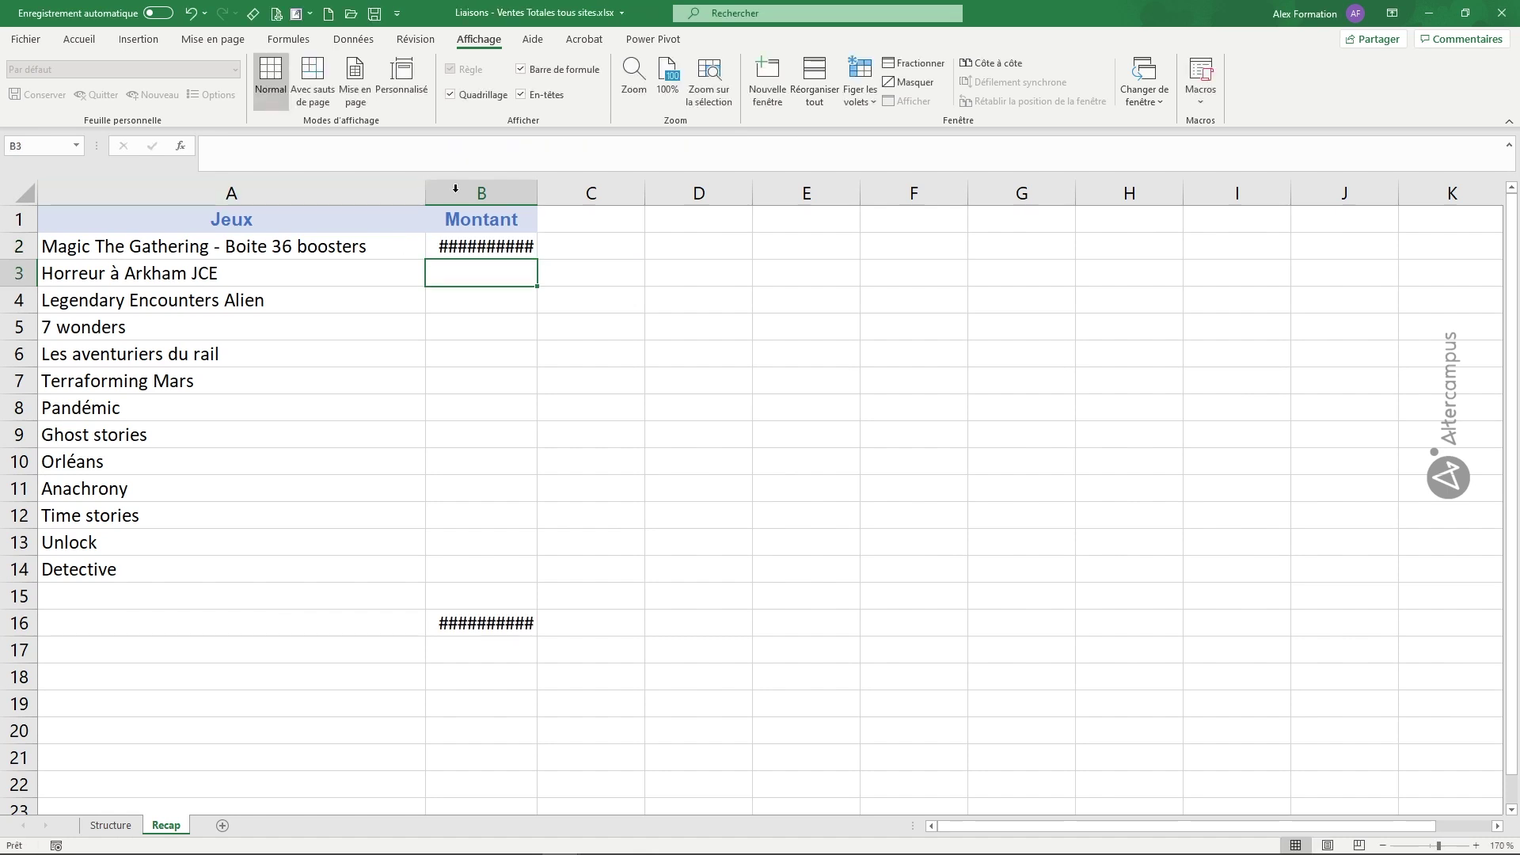
# Step: Widen column B to fit the amounts and fill the B2 formula down to B14 on the Recap sheet
pyautogui.moveTo(540, 192); pyautogui.dragTo(544, 192)
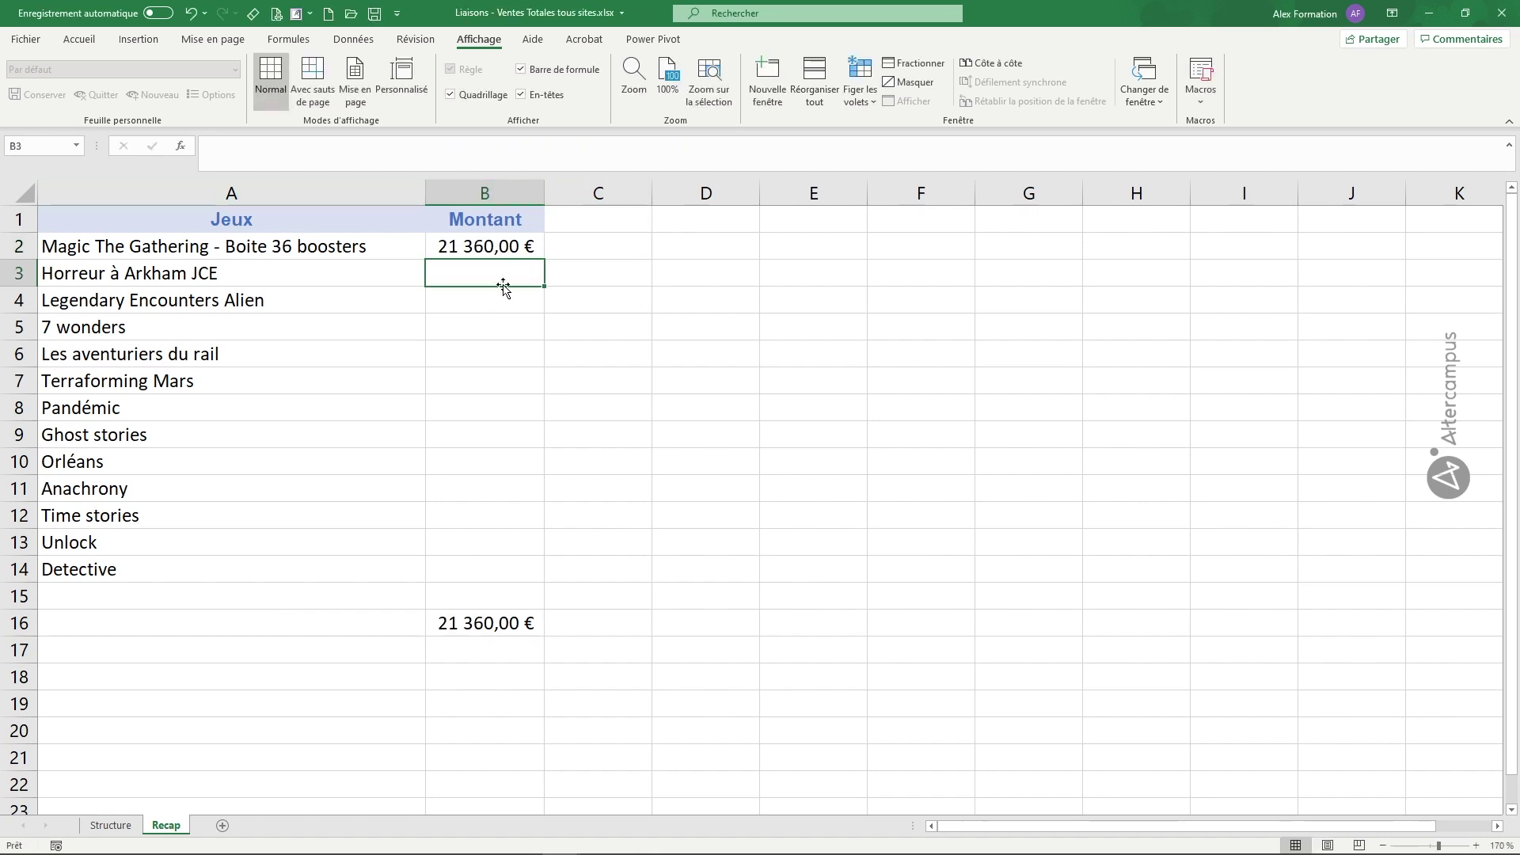
pyautogui.click(511, 246)
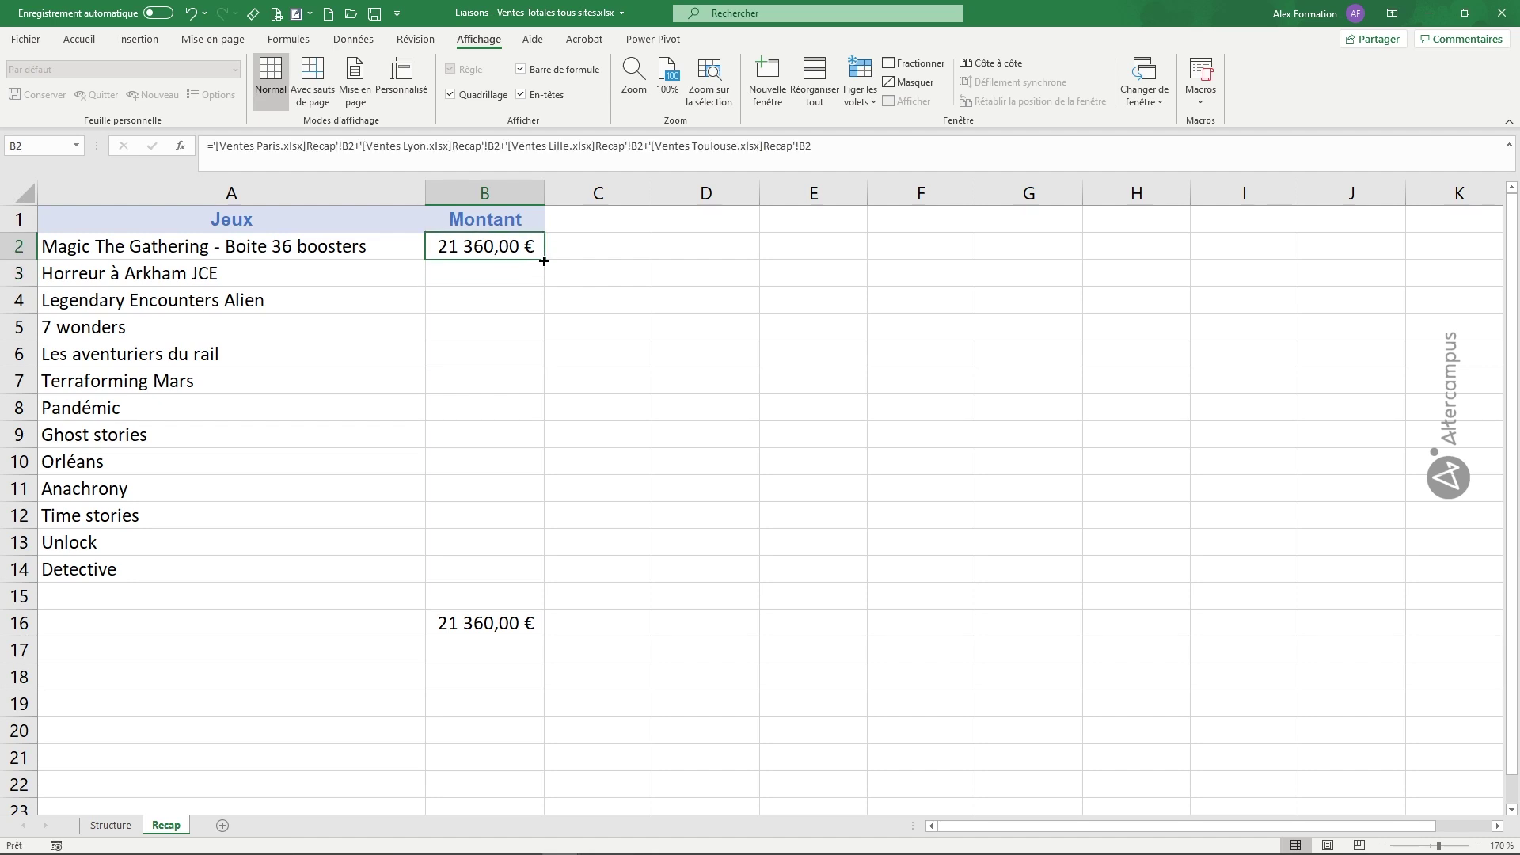
pyautogui.doubleClick(543, 260)
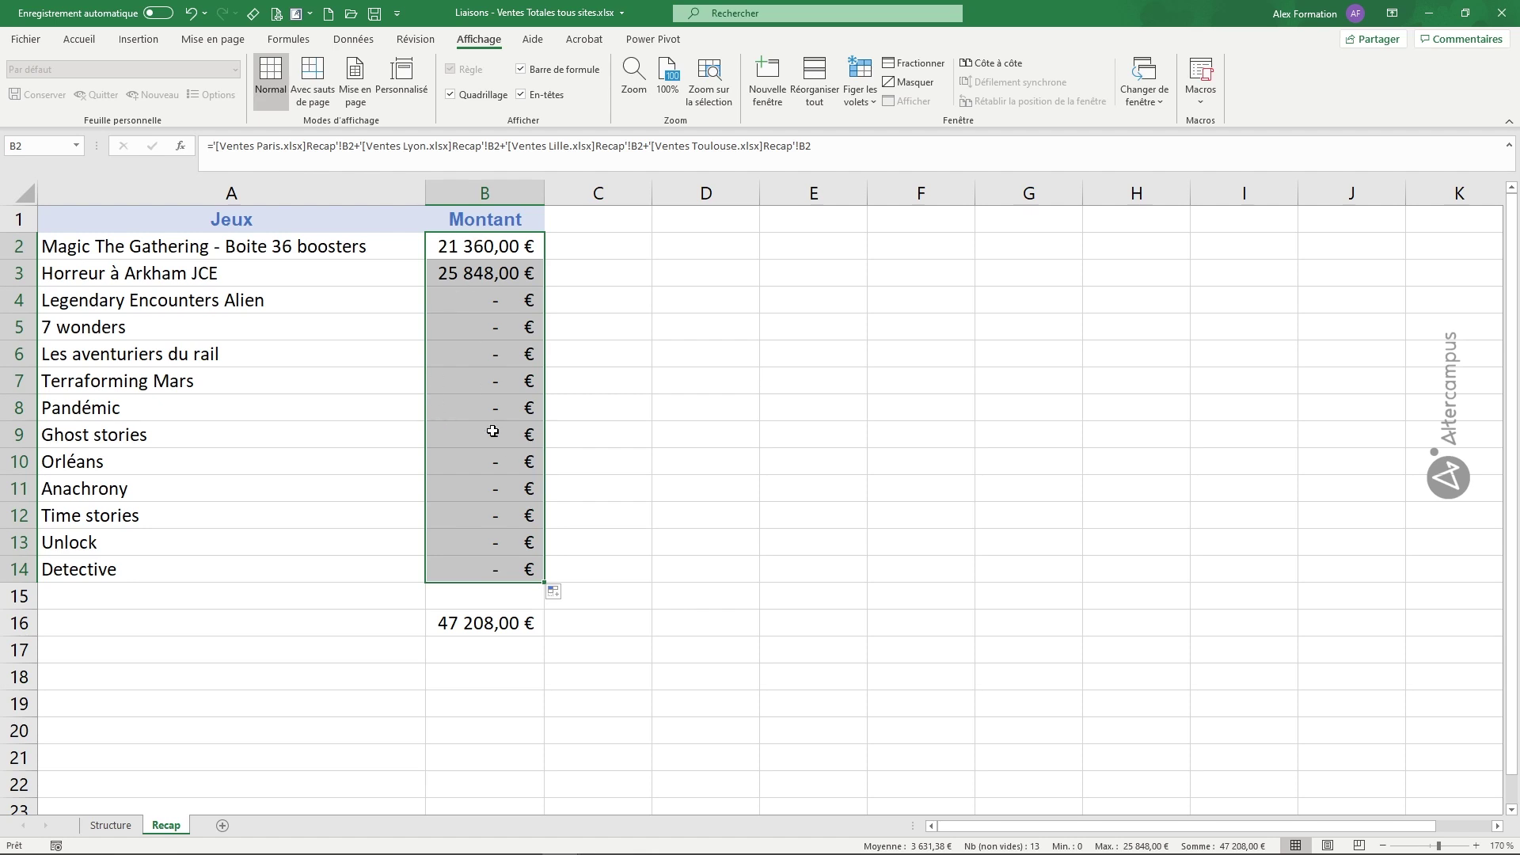
pyautogui.doubleClick(479, 251)
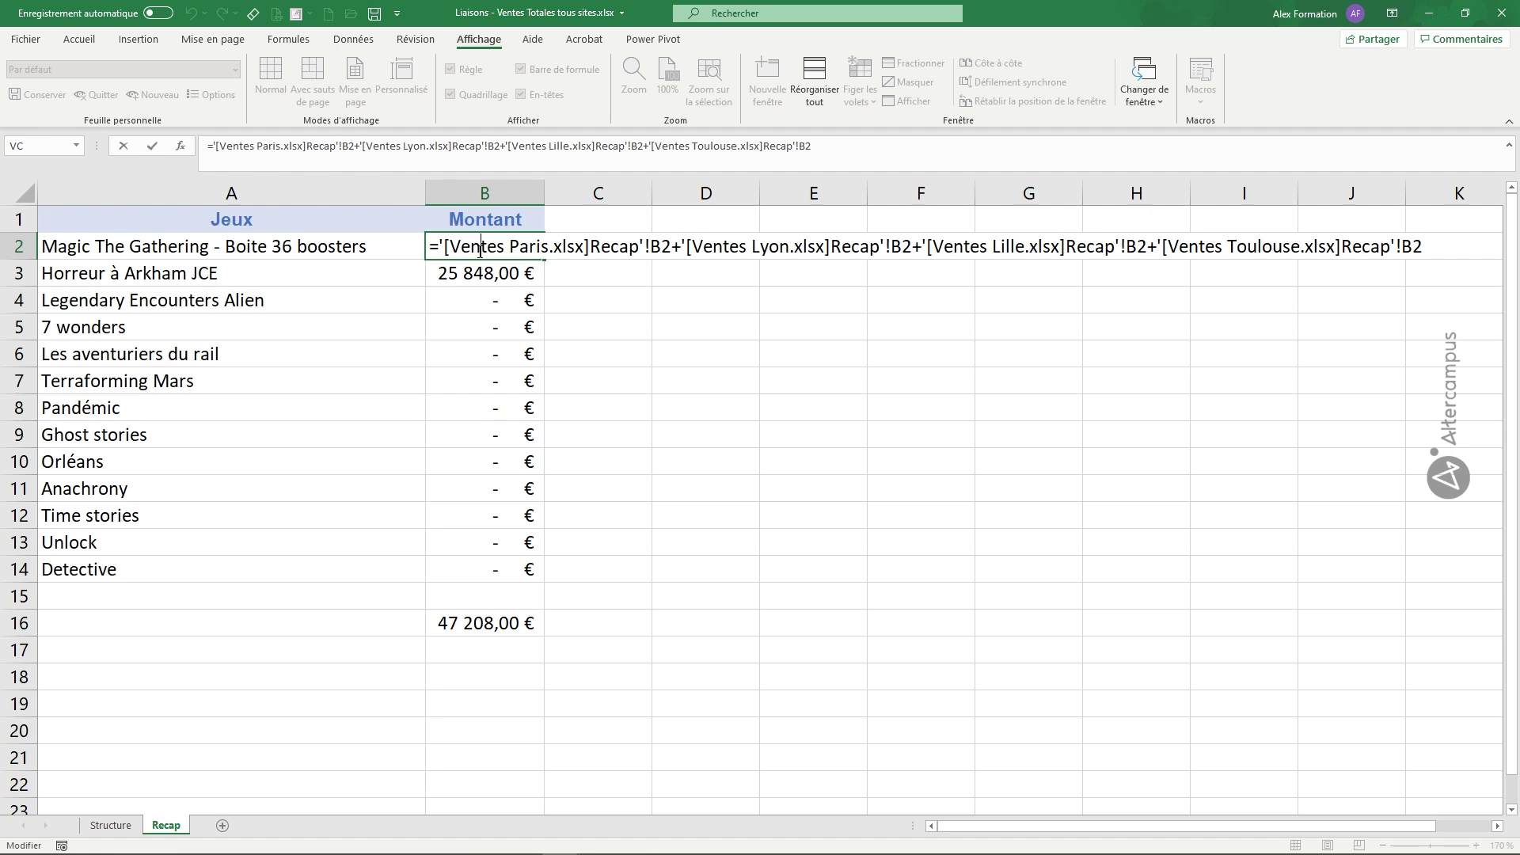
pyautogui.press('Return')
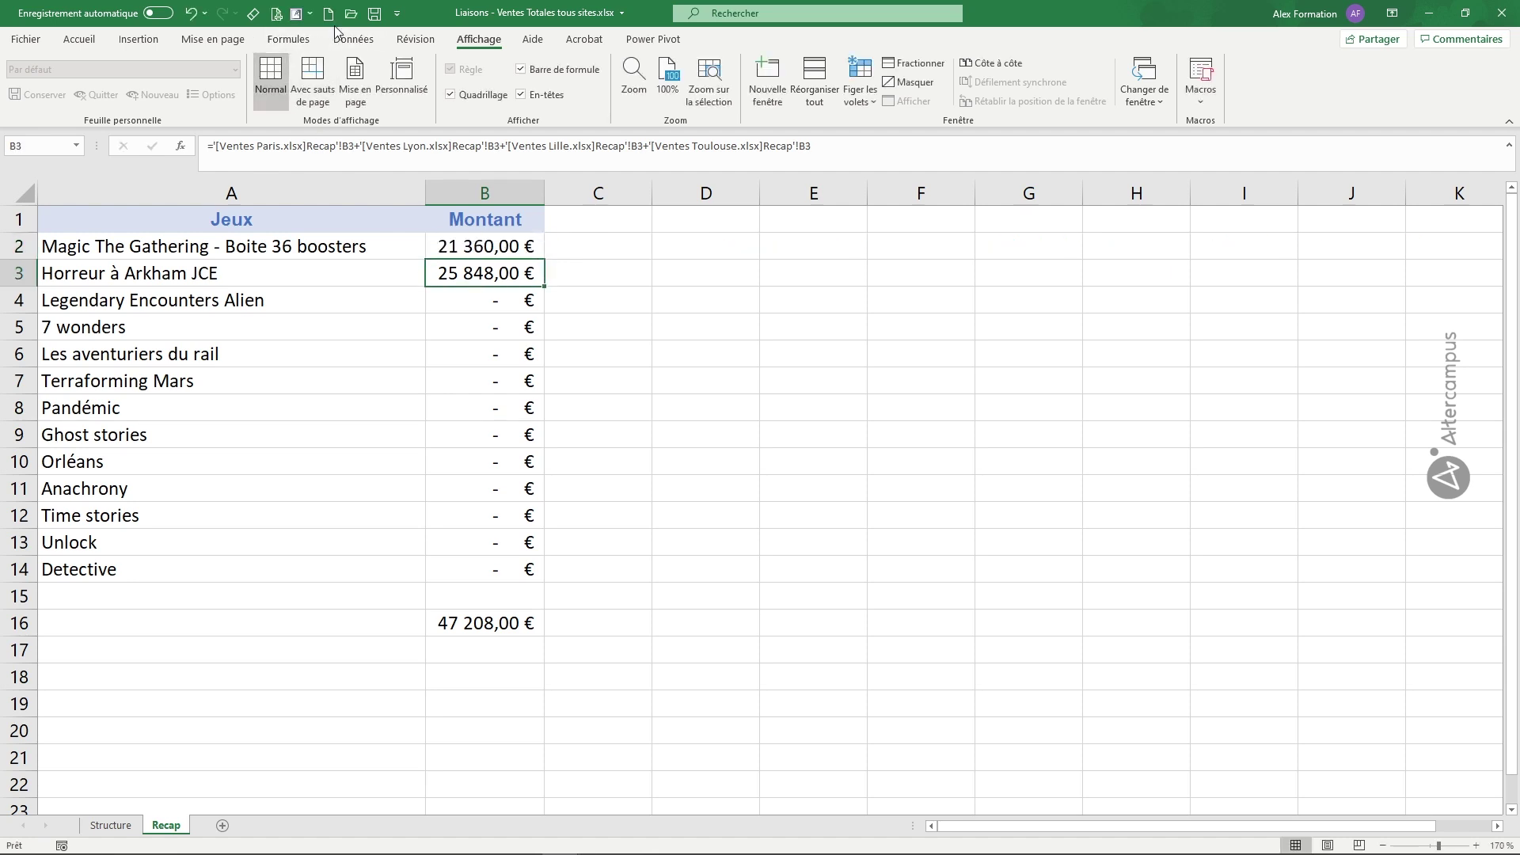
# Step: Save Liaisons - Ventes Totales tous sites.xlsx and close it along with the four city sales workbooks
pyautogui.click(374, 15)
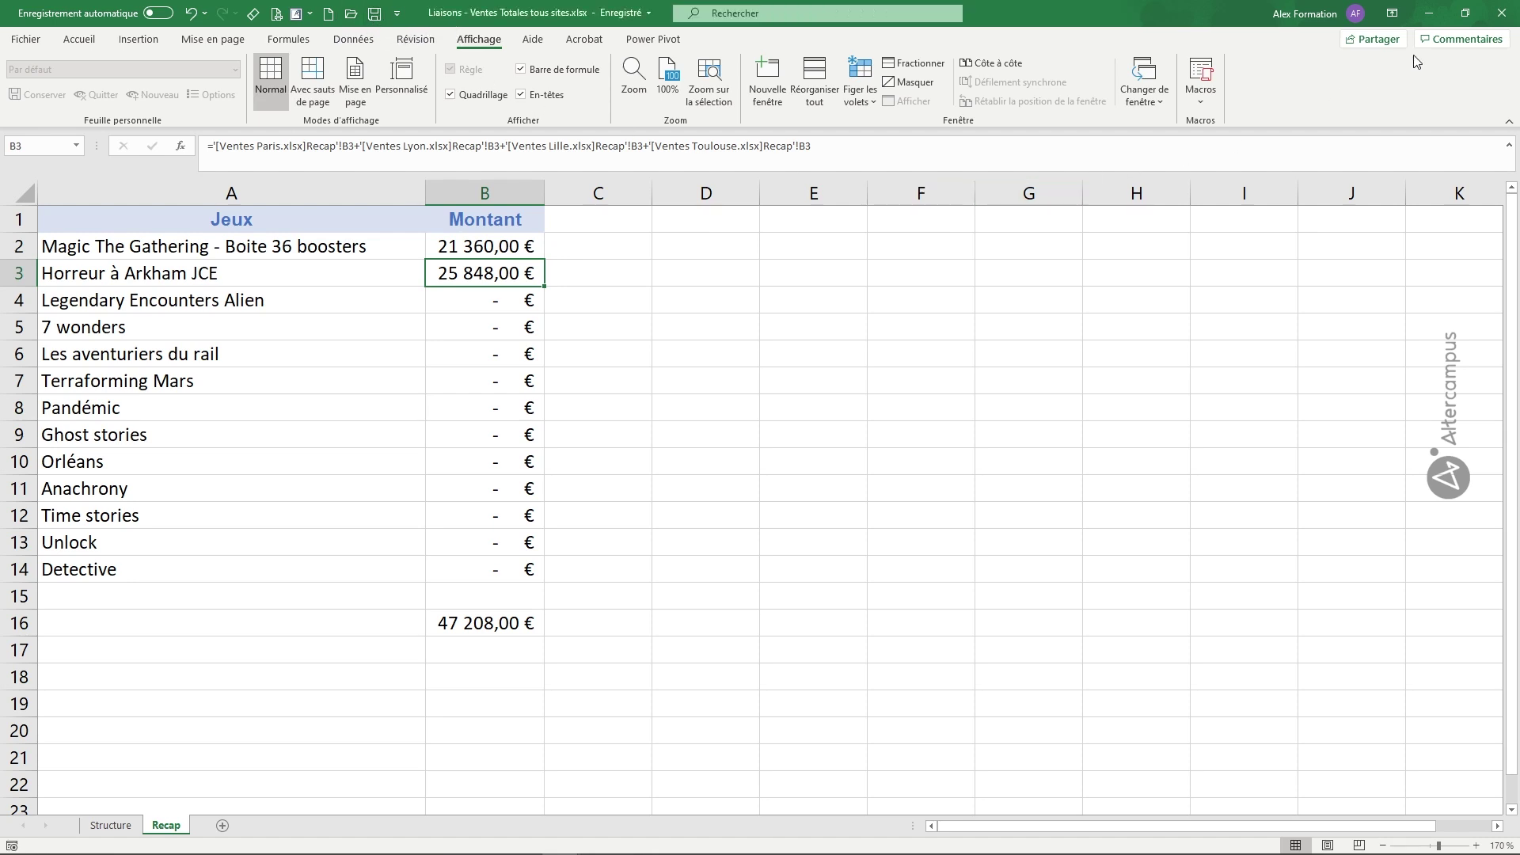
pyautogui.click(1498, 17)
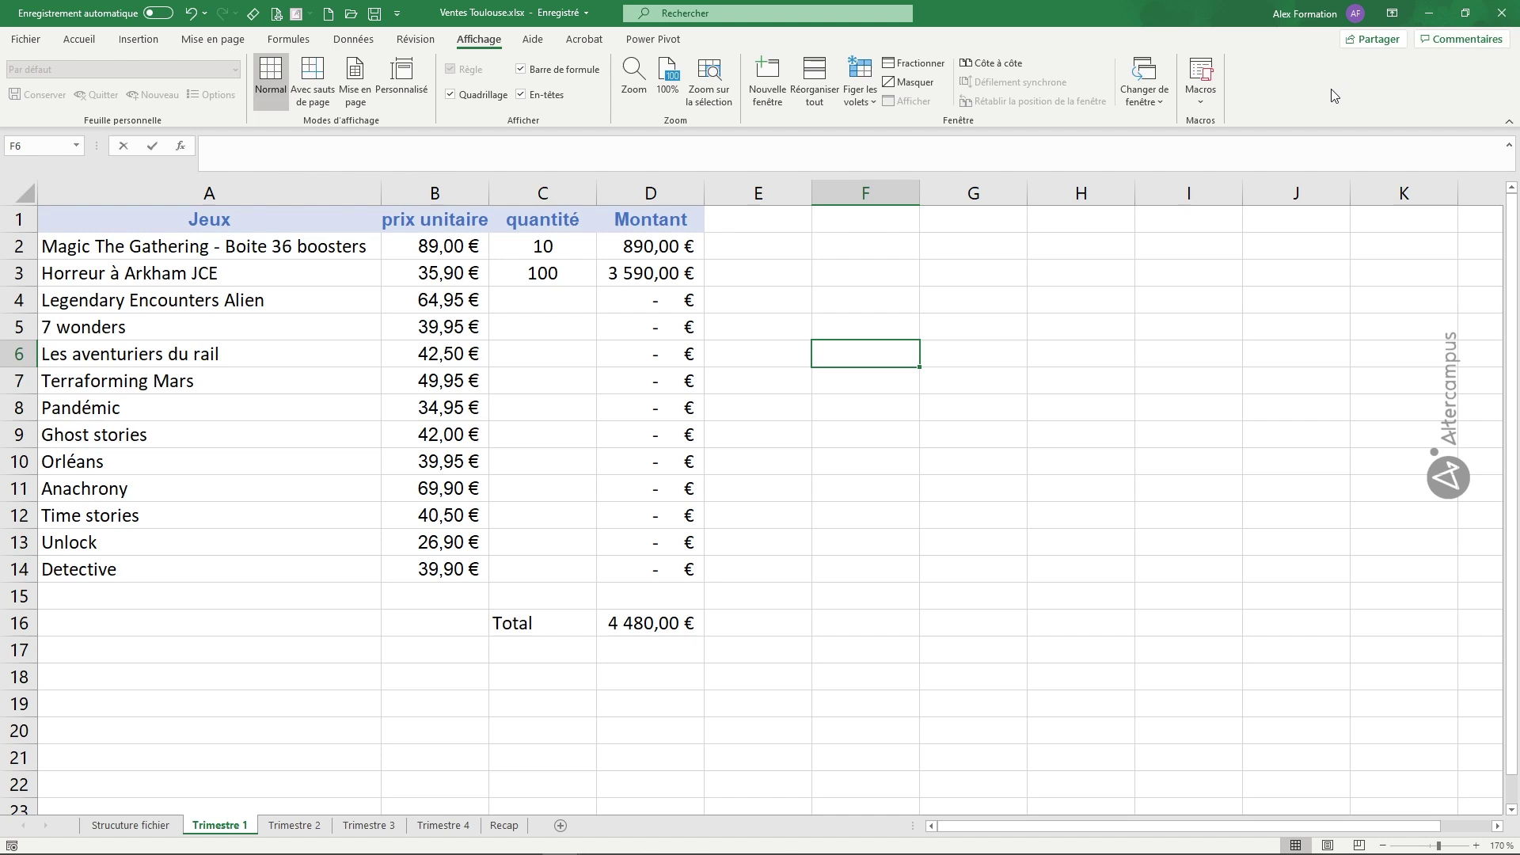
pyautogui.click(1502, 17)
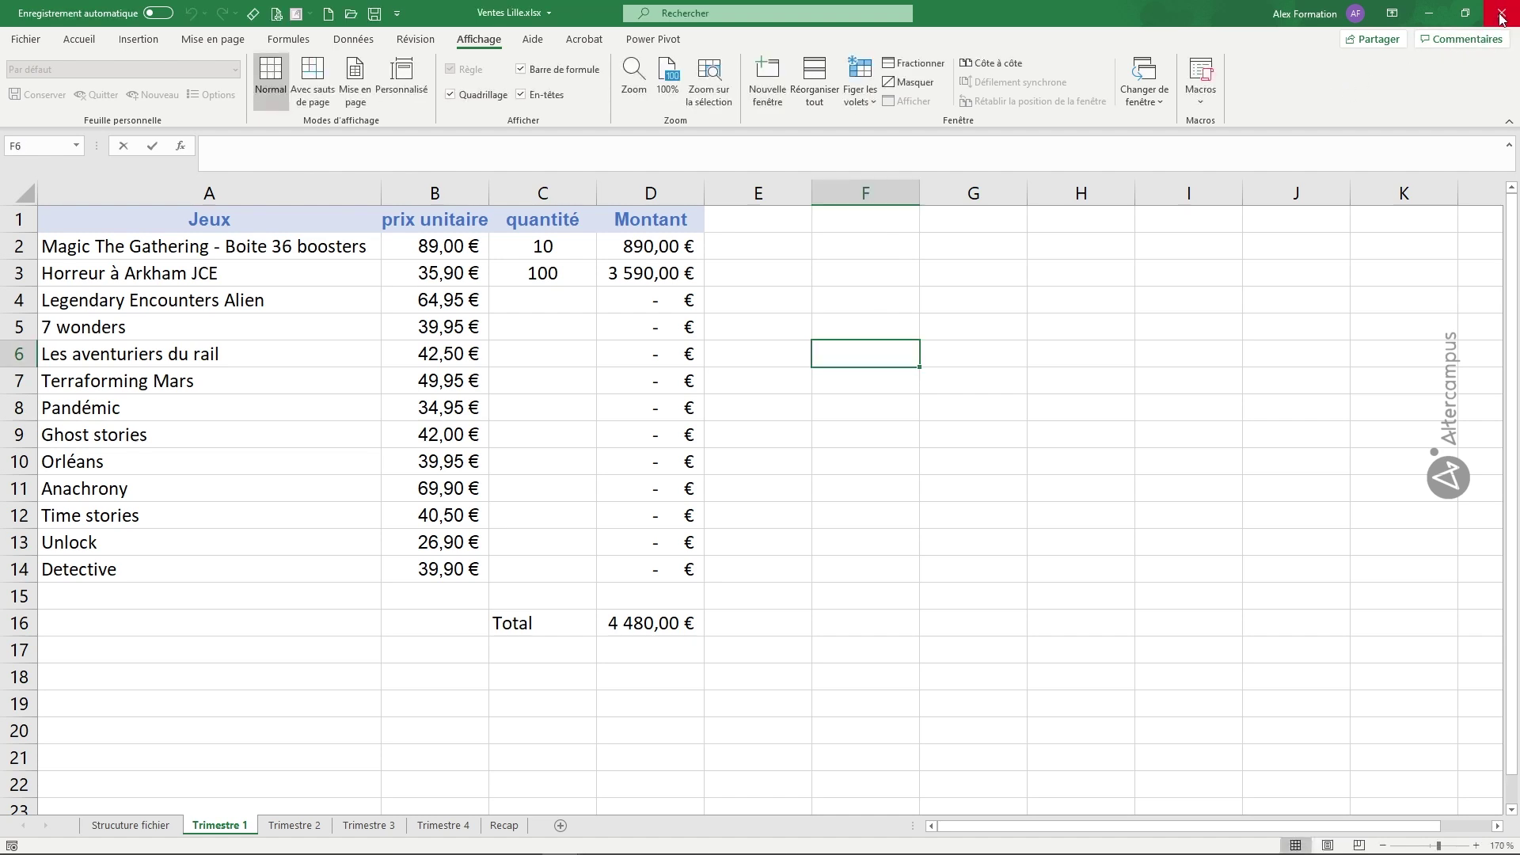
pyautogui.click(1501, 17)
pyautogui.click(1501, 18)
pyautogui.click(1502, 18)
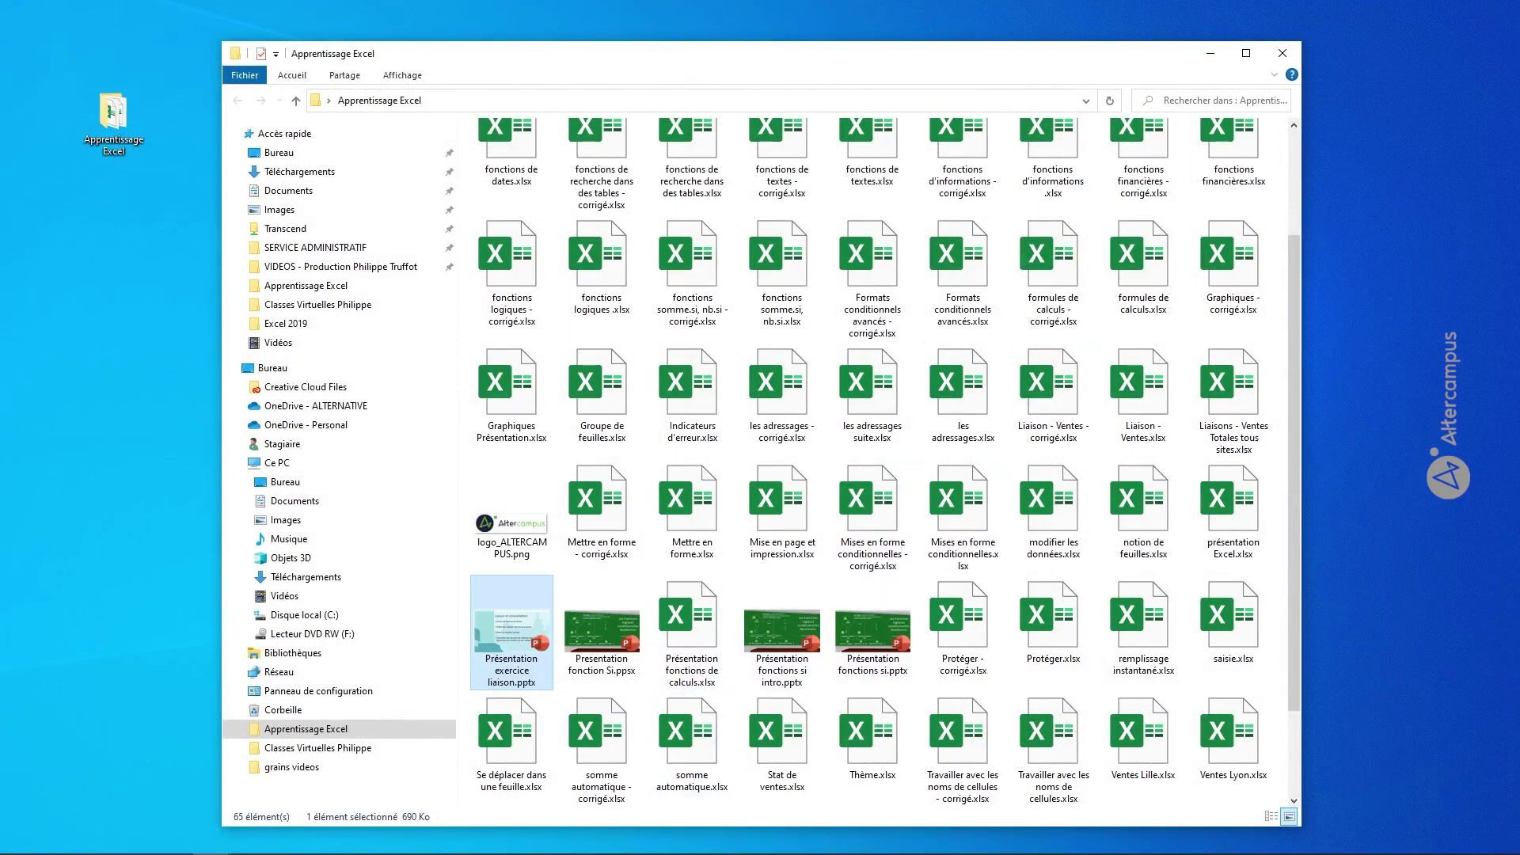
# Step: Reopen Liaisons - Ventes Totales tous sites.xlsx from the recent files and enable its content so the links update
pyautogui.moveTo(655, 849)
pyautogui.click(562, 840)
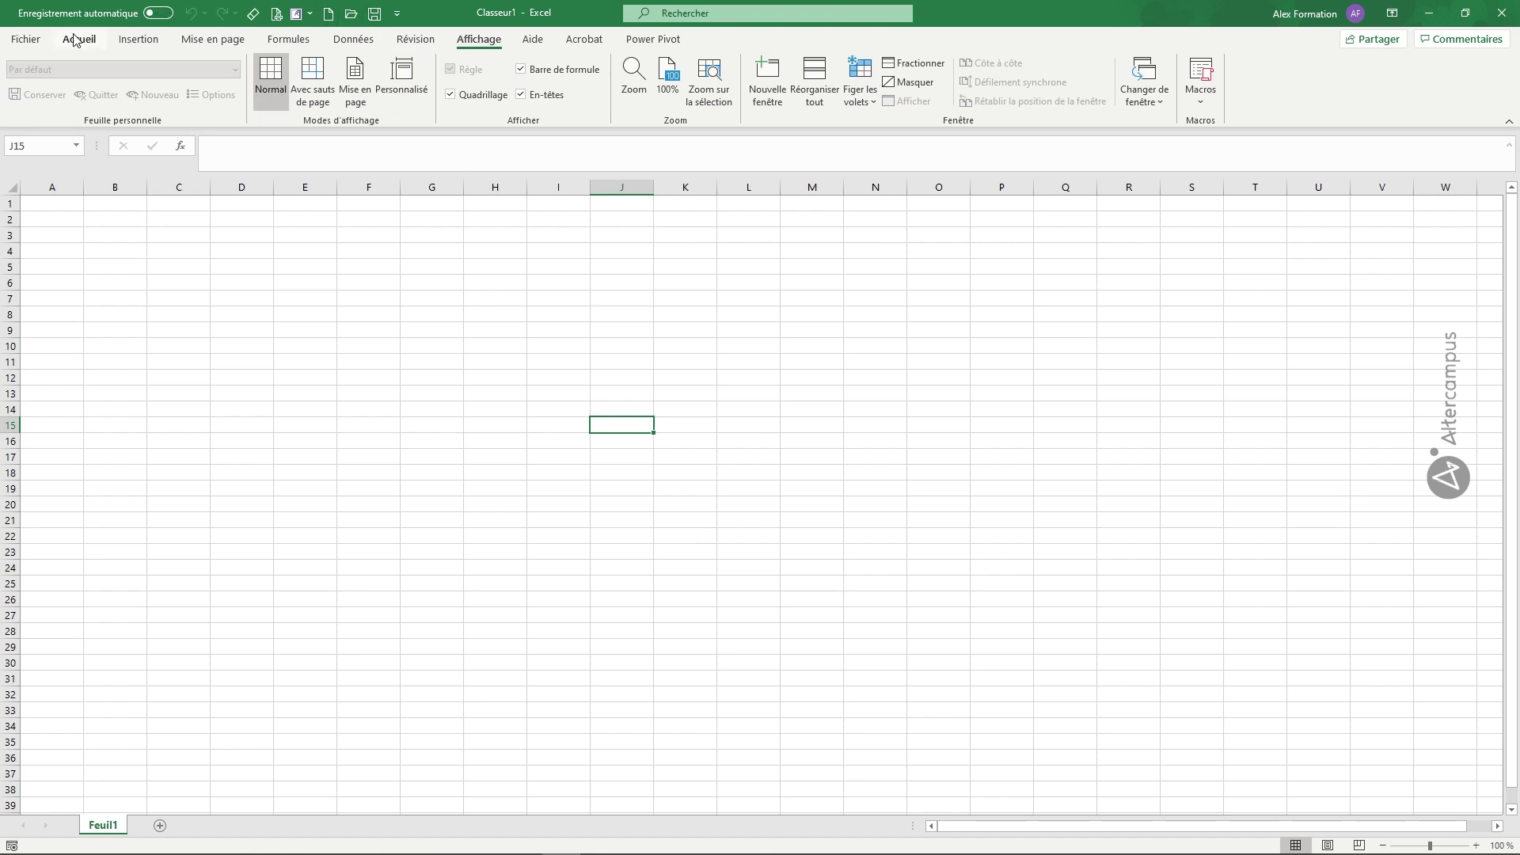
pyautogui.click(26, 40)
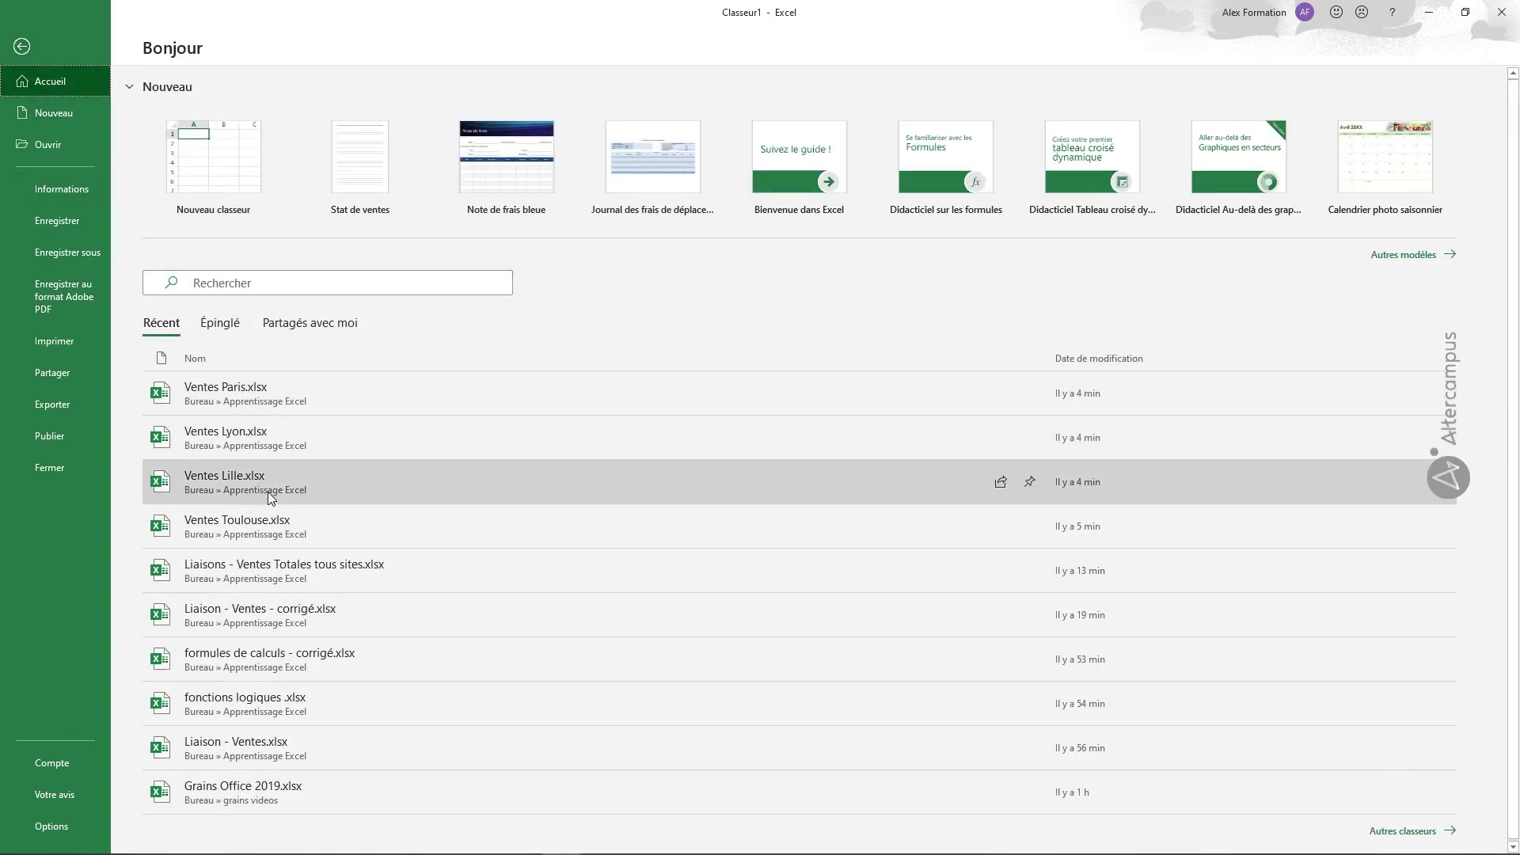
pyautogui.click(299, 569)
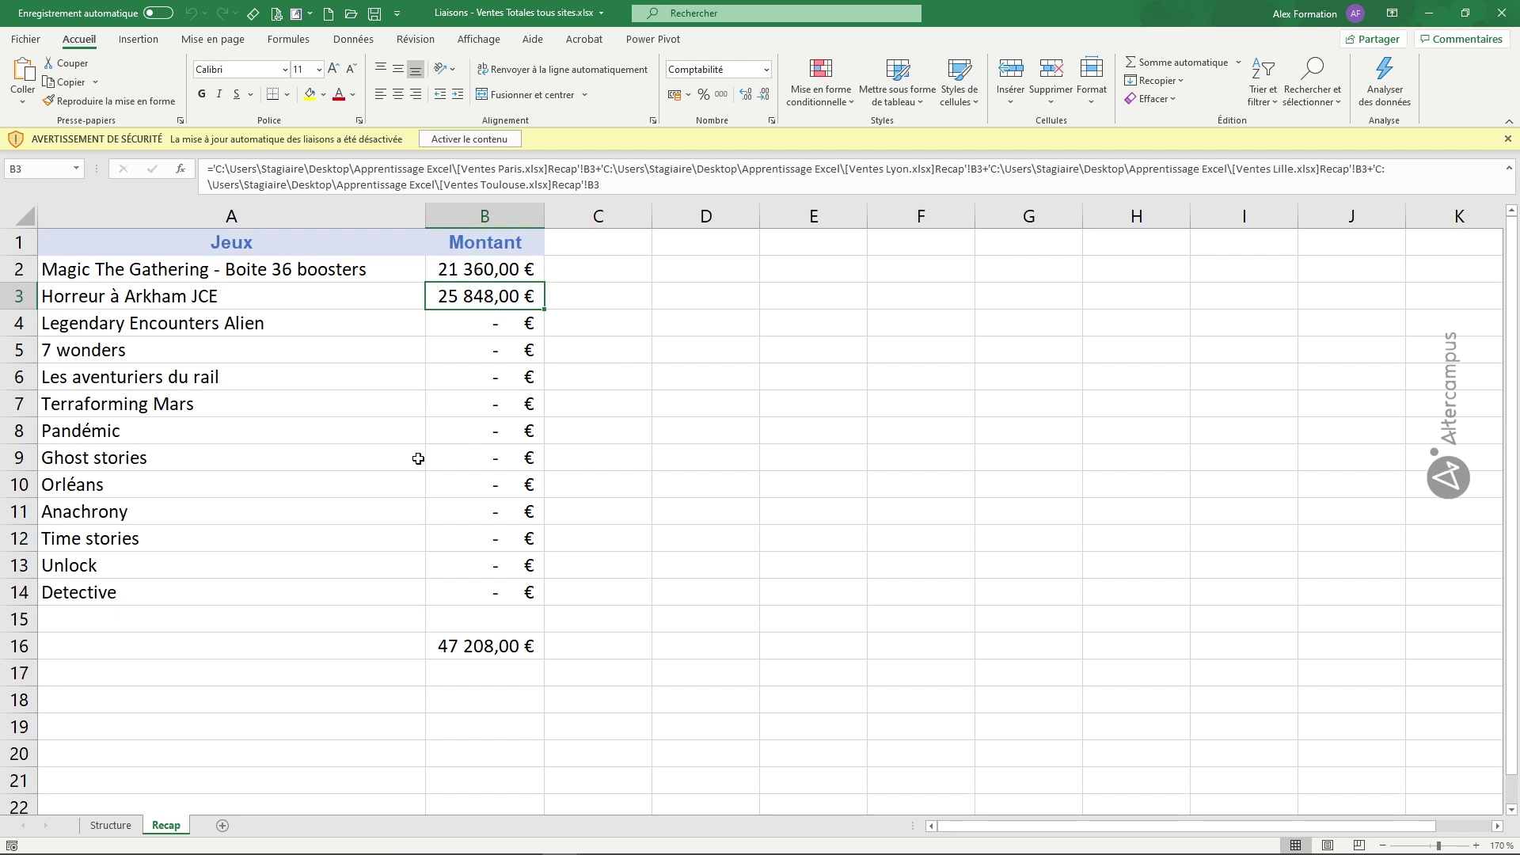
pyautogui.click(479, 142)
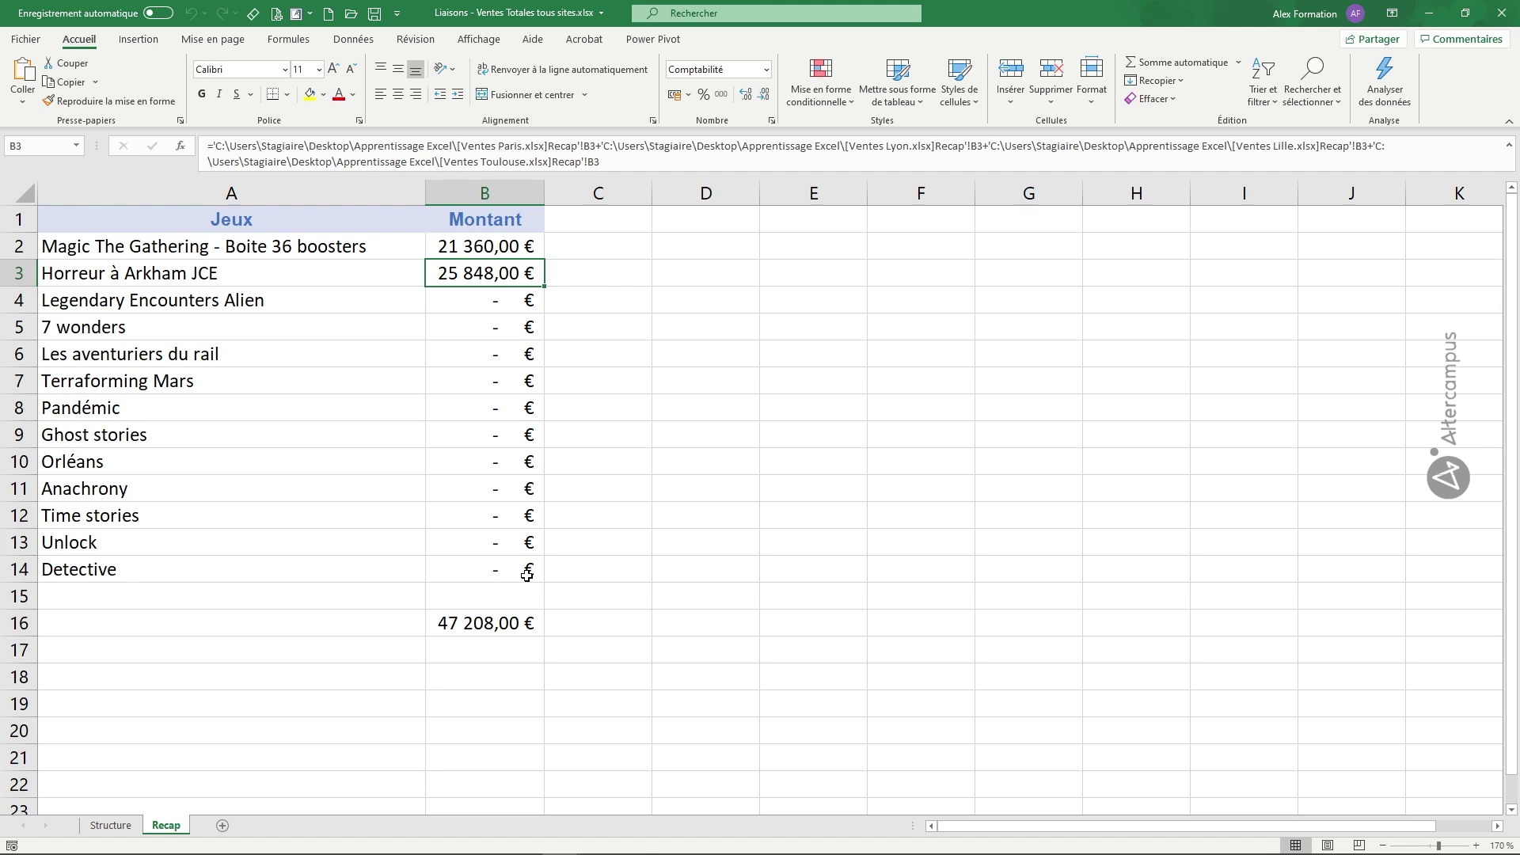
# Step: Examine the file paths of the external references in the B2 formula on the Recap sheet
pyautogui.click(491, 243)
pyautogui.doubleClick(491, 243)
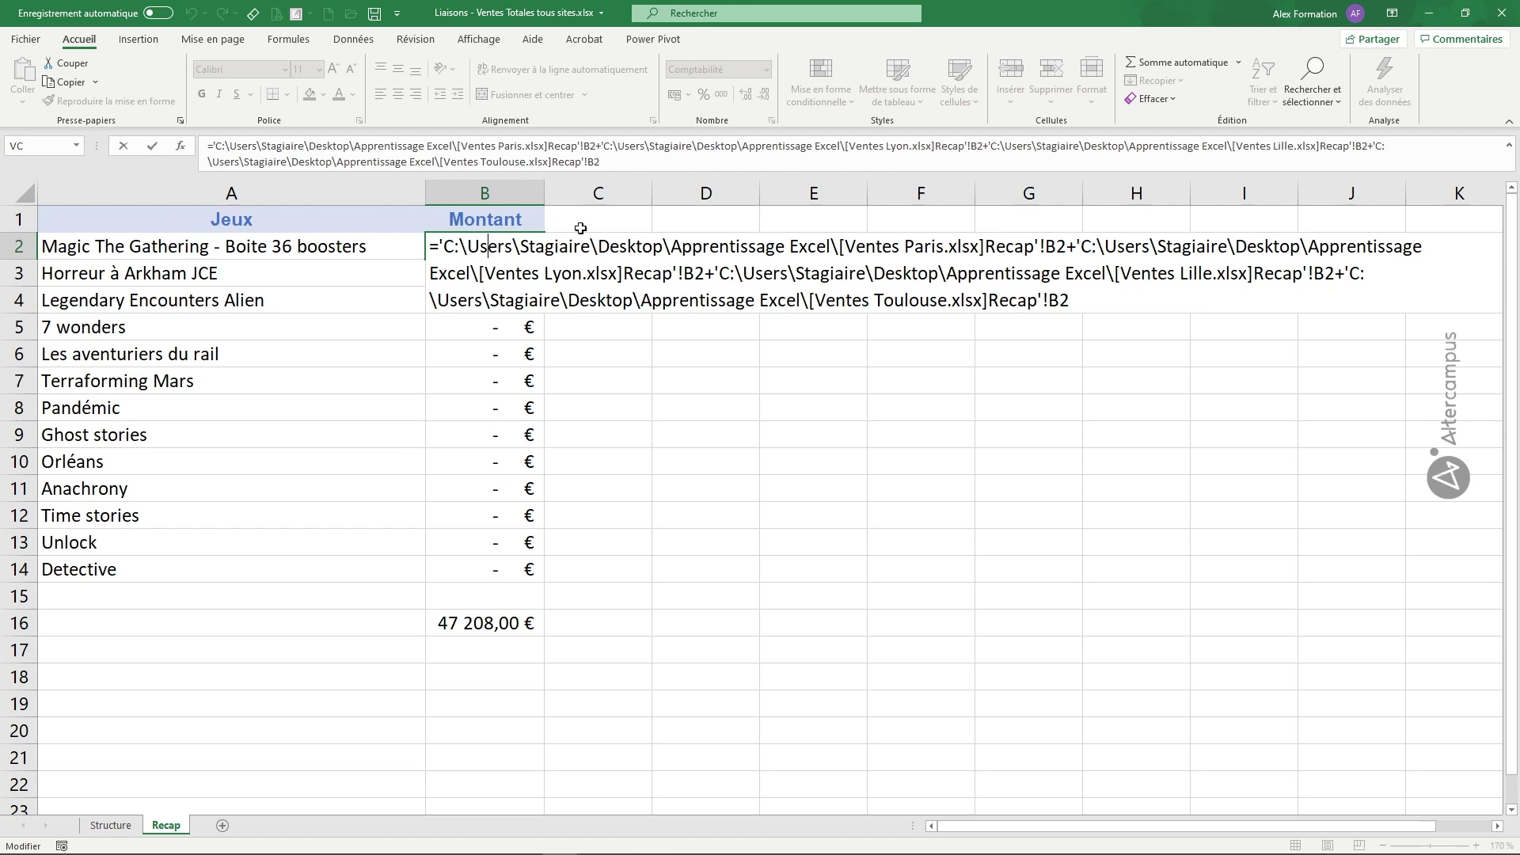
pyautogui.click(1045, 245)
pyautogui.press('Return')
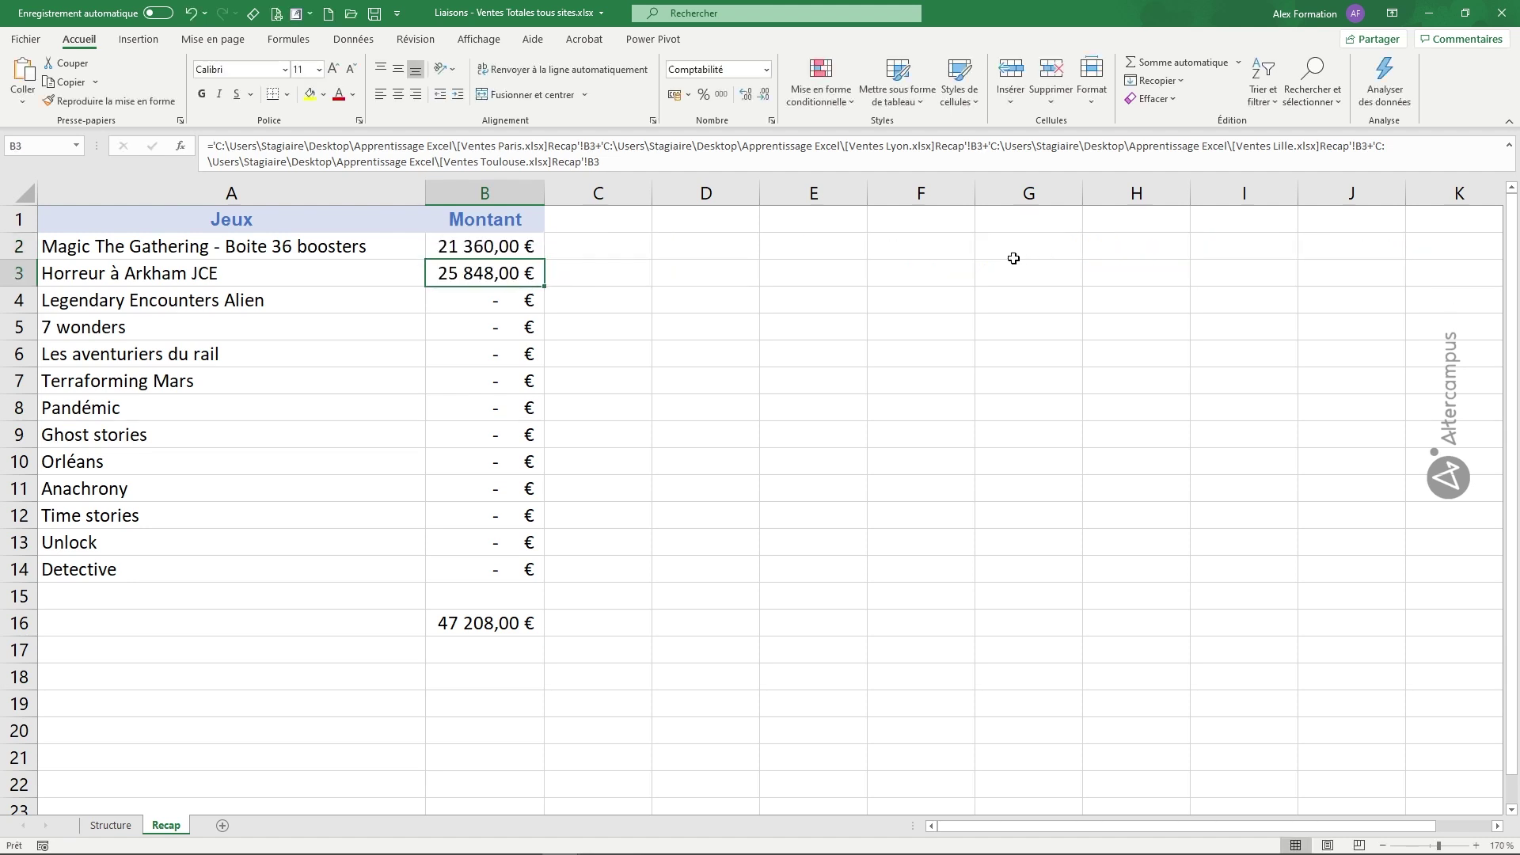
# Step: Open Ventes Paris.xlsx and enter a quantity of 200 for Magic The Gathering in C2 of the Trimestre 4 sheet
pyautogui.click(26, 40)
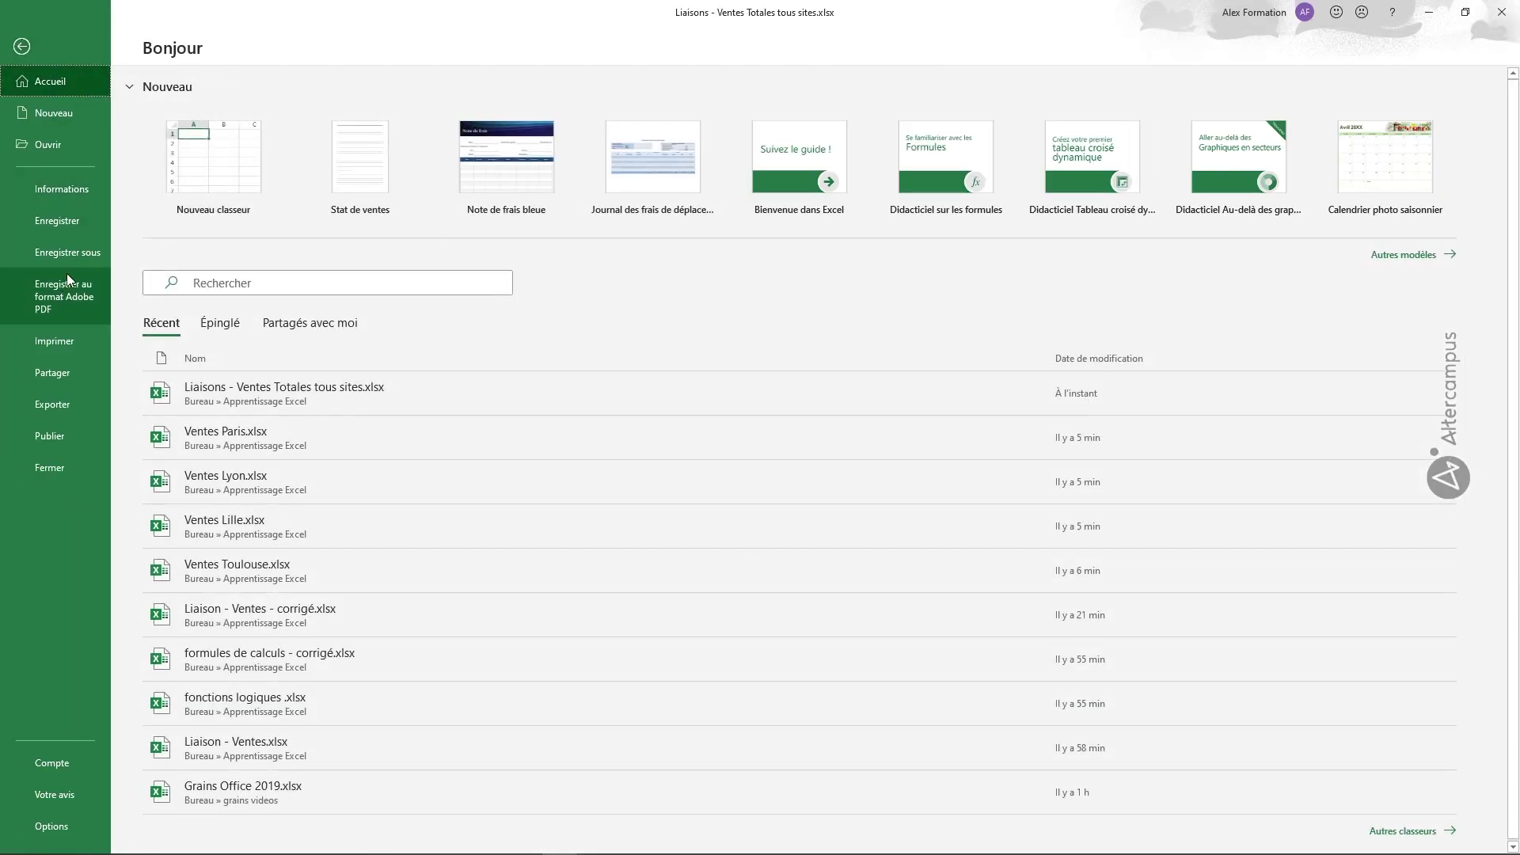
pyautogui.click(68, 144)
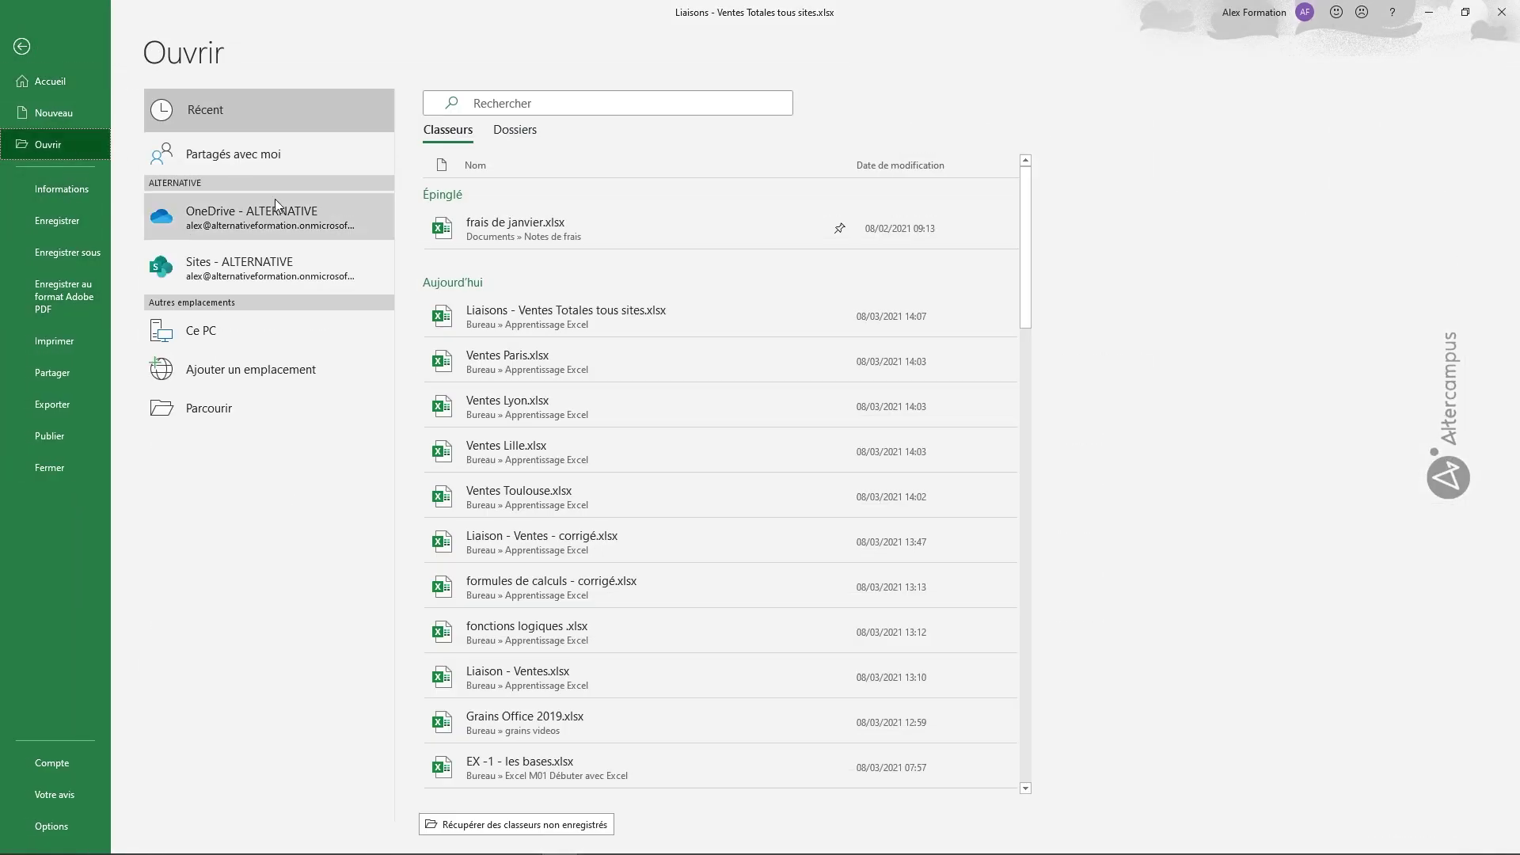
pyautogui.click(522, 368)
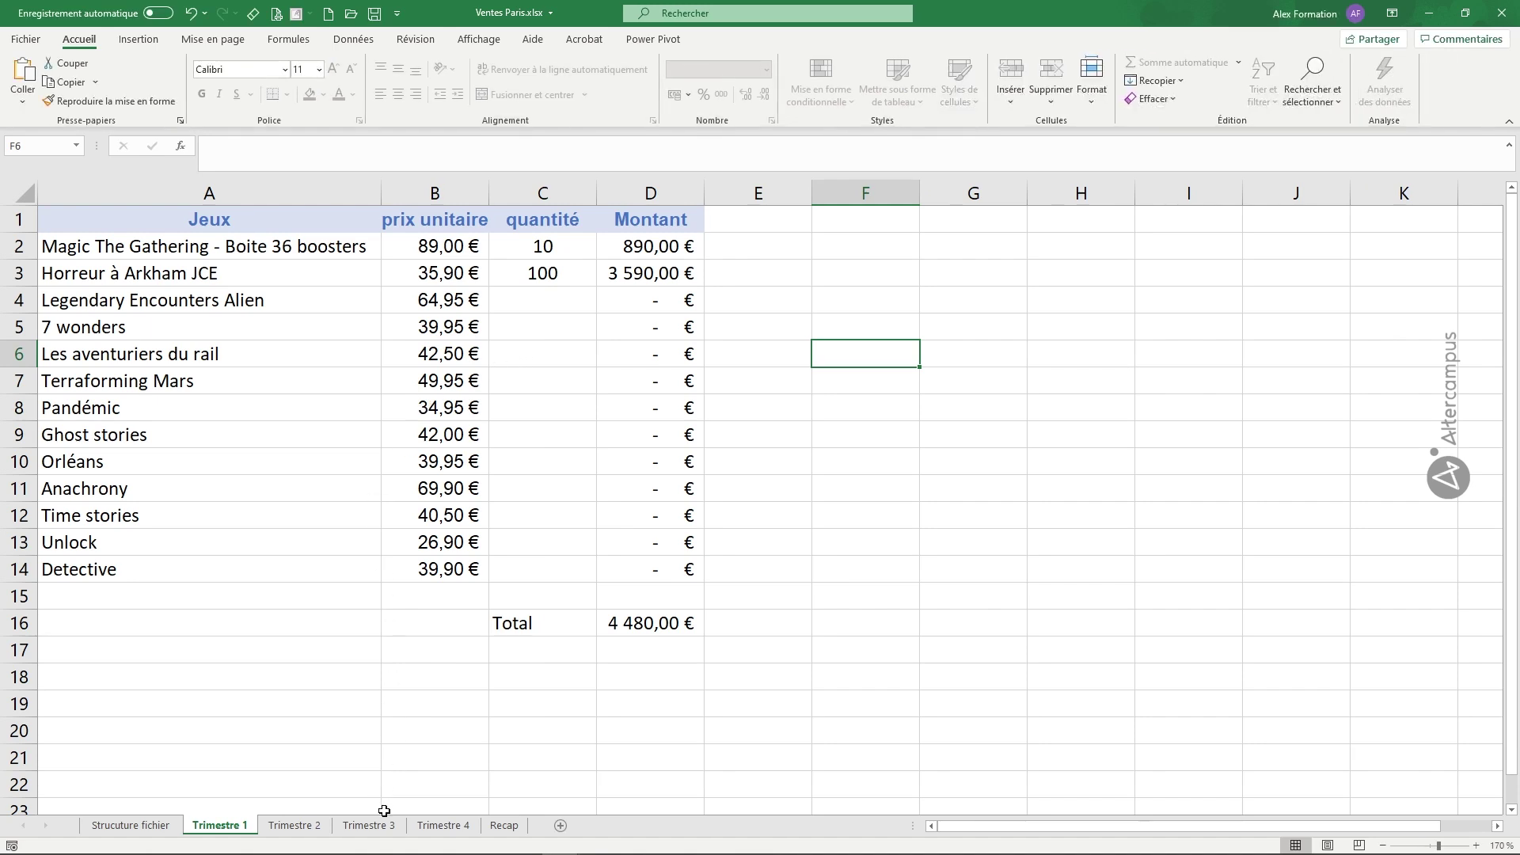
pyautogui.click(422, 825)
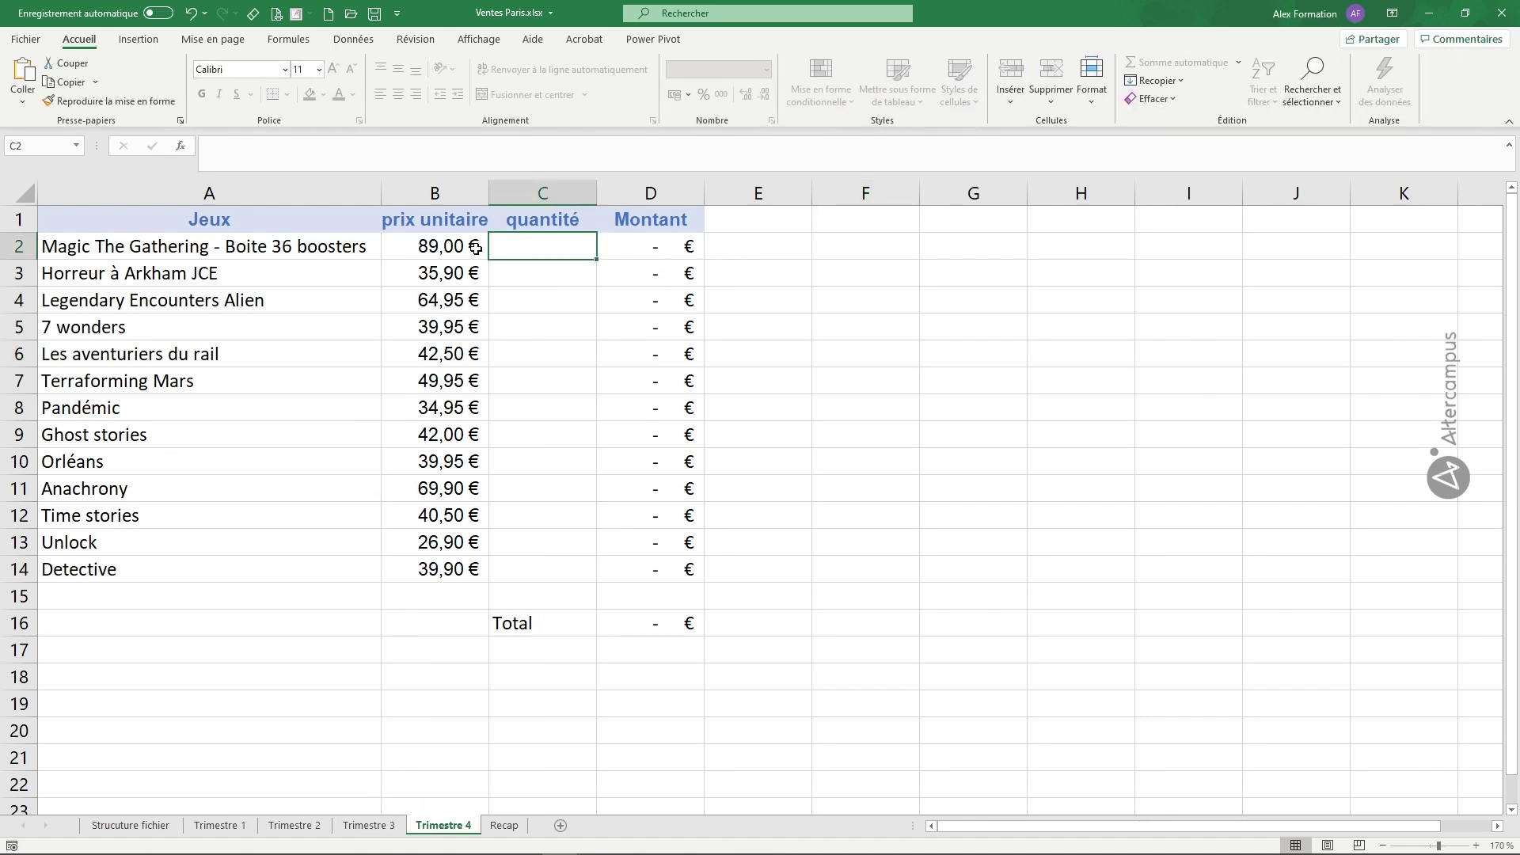
pyautogui.write('200')
pyautogui.press('Return')
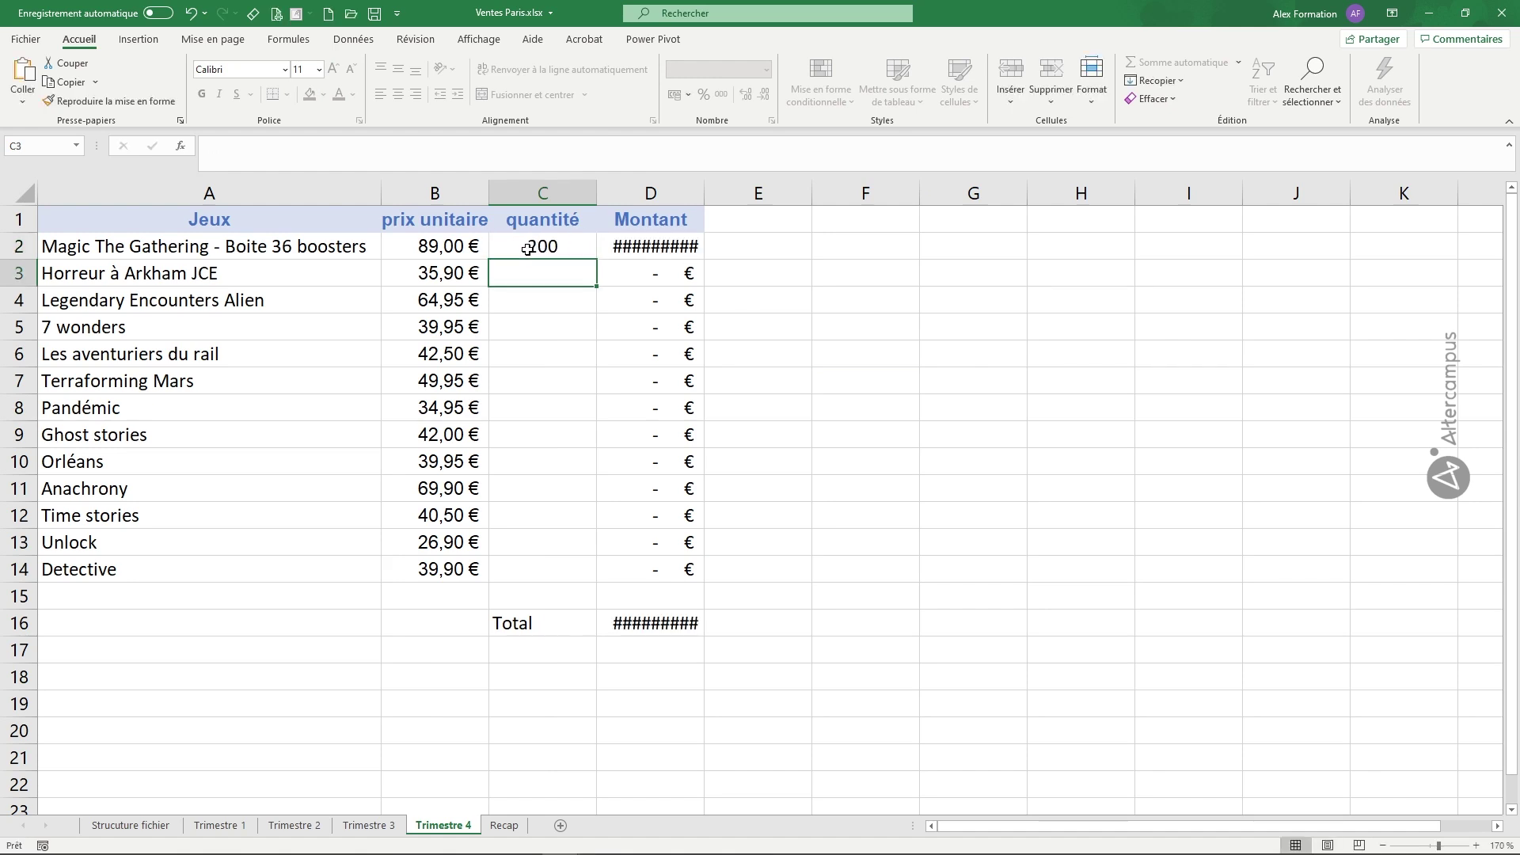
# Step: Remove the protection from the Trimestre 4 sheet and autofit the Montant column D
pyautogui.click(704, 193)
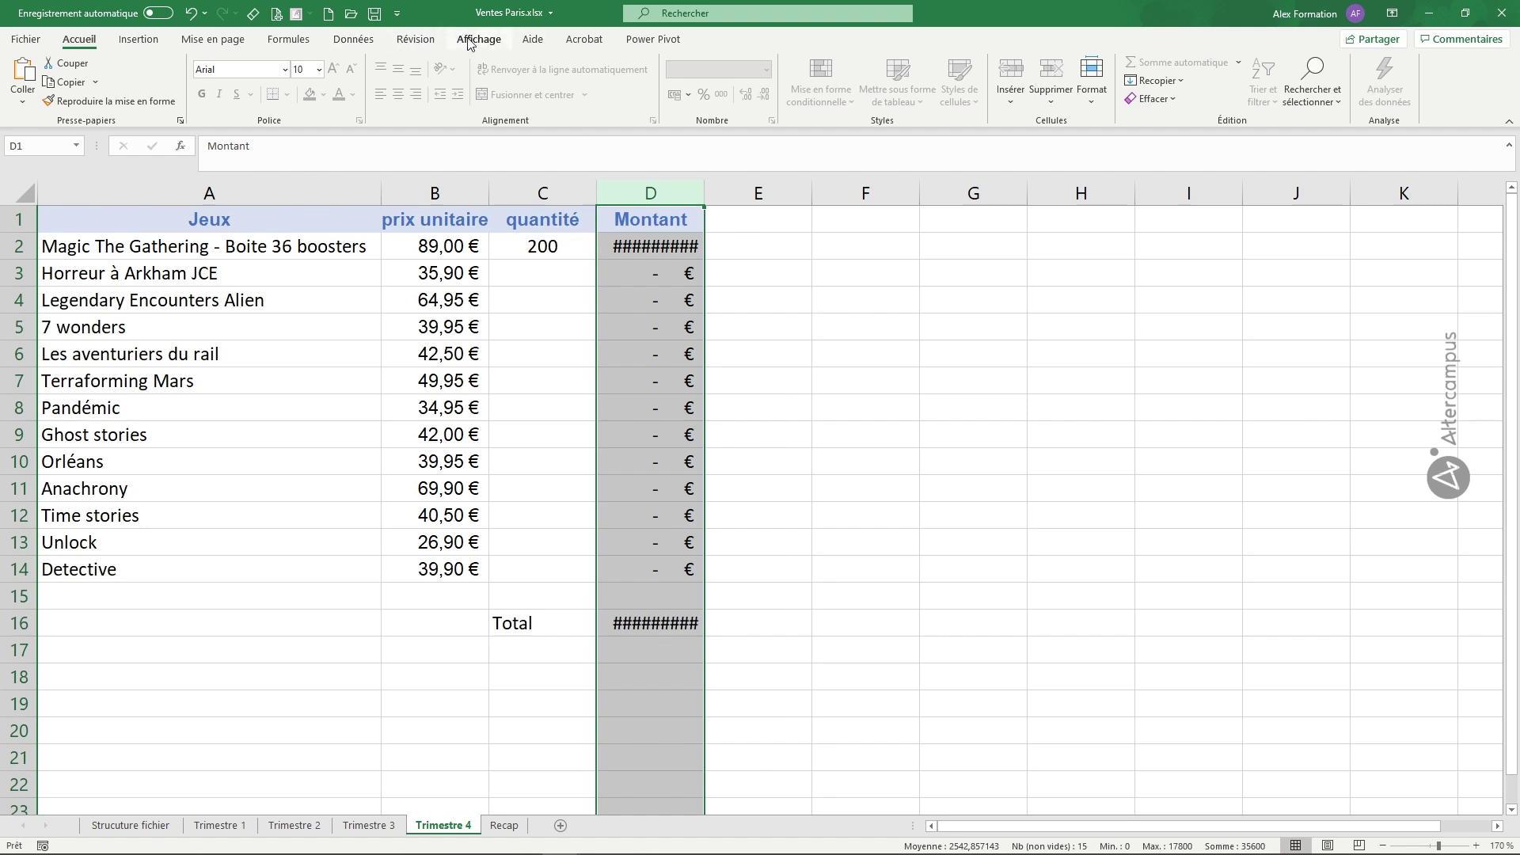
pyautogui.click(413, 40)
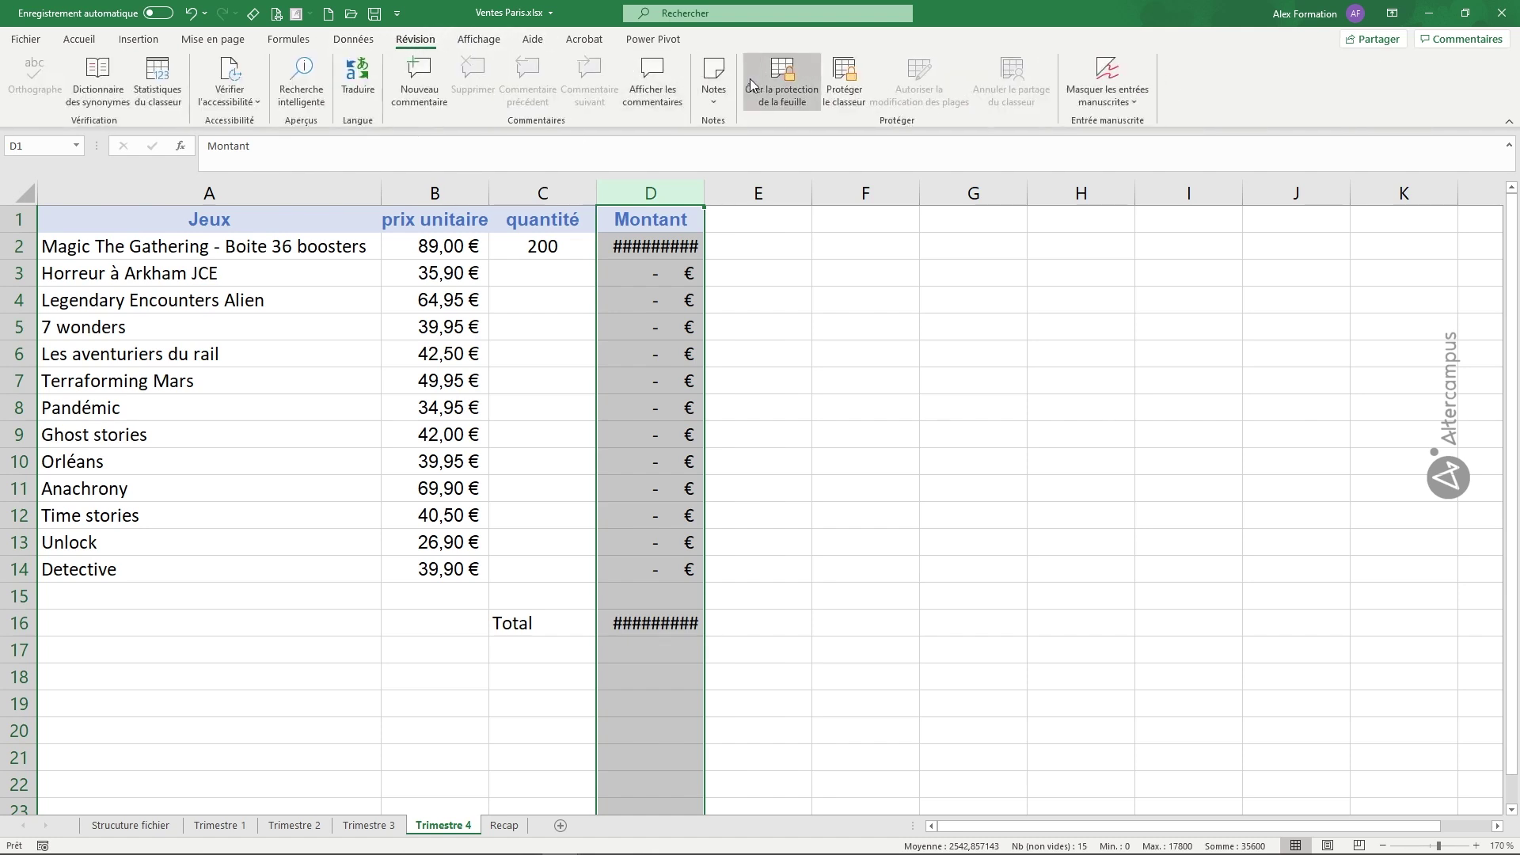
pyautogui.doubleClick(707, 202)
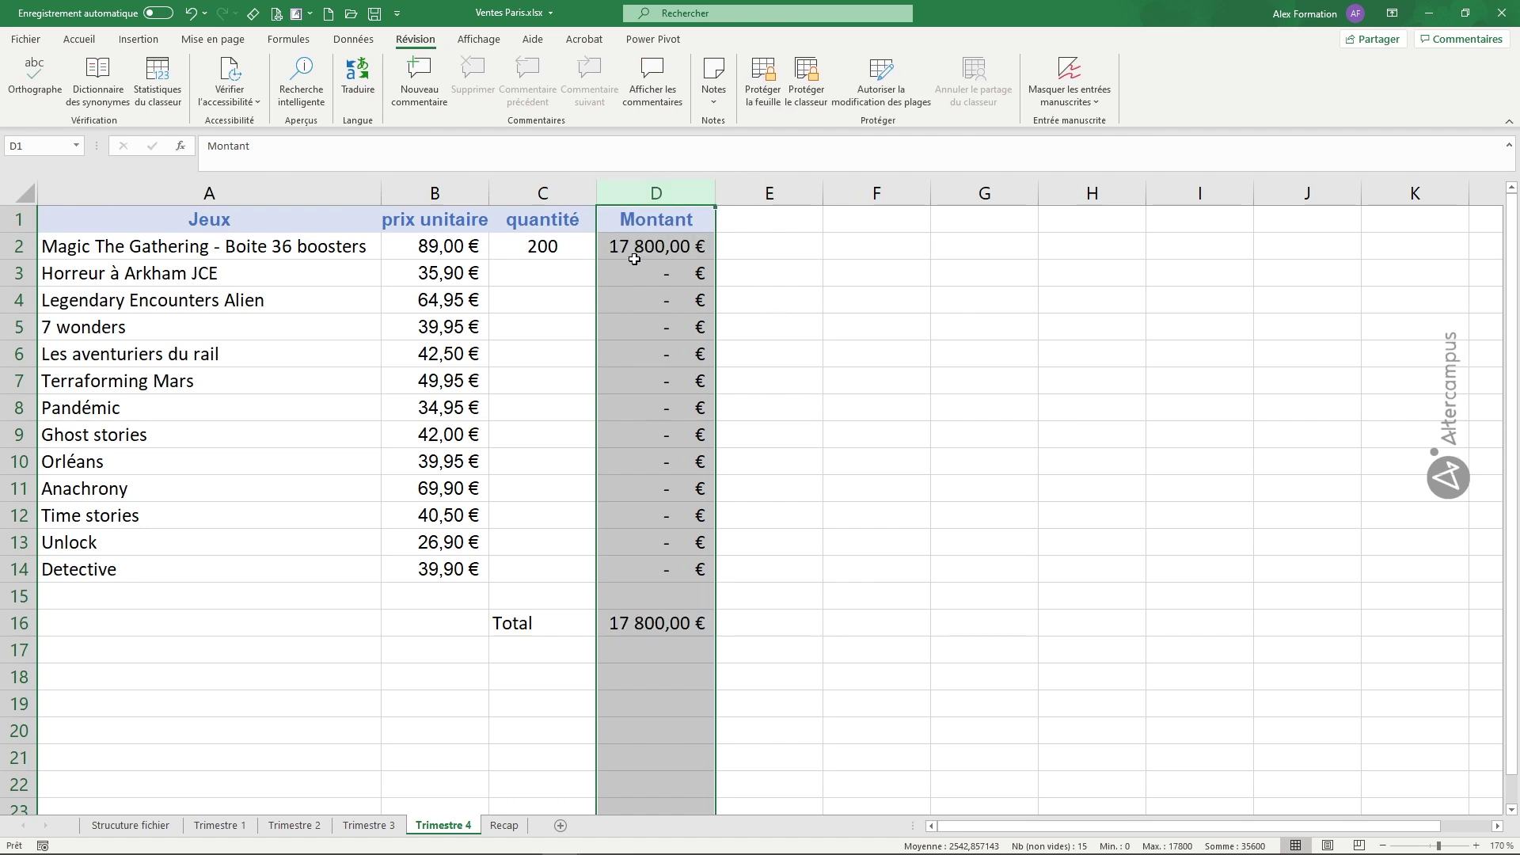
# Step: Show the Recap sheet of Ventes Paris.xlsx and save the workbook
pyautogui.click(504, 826)
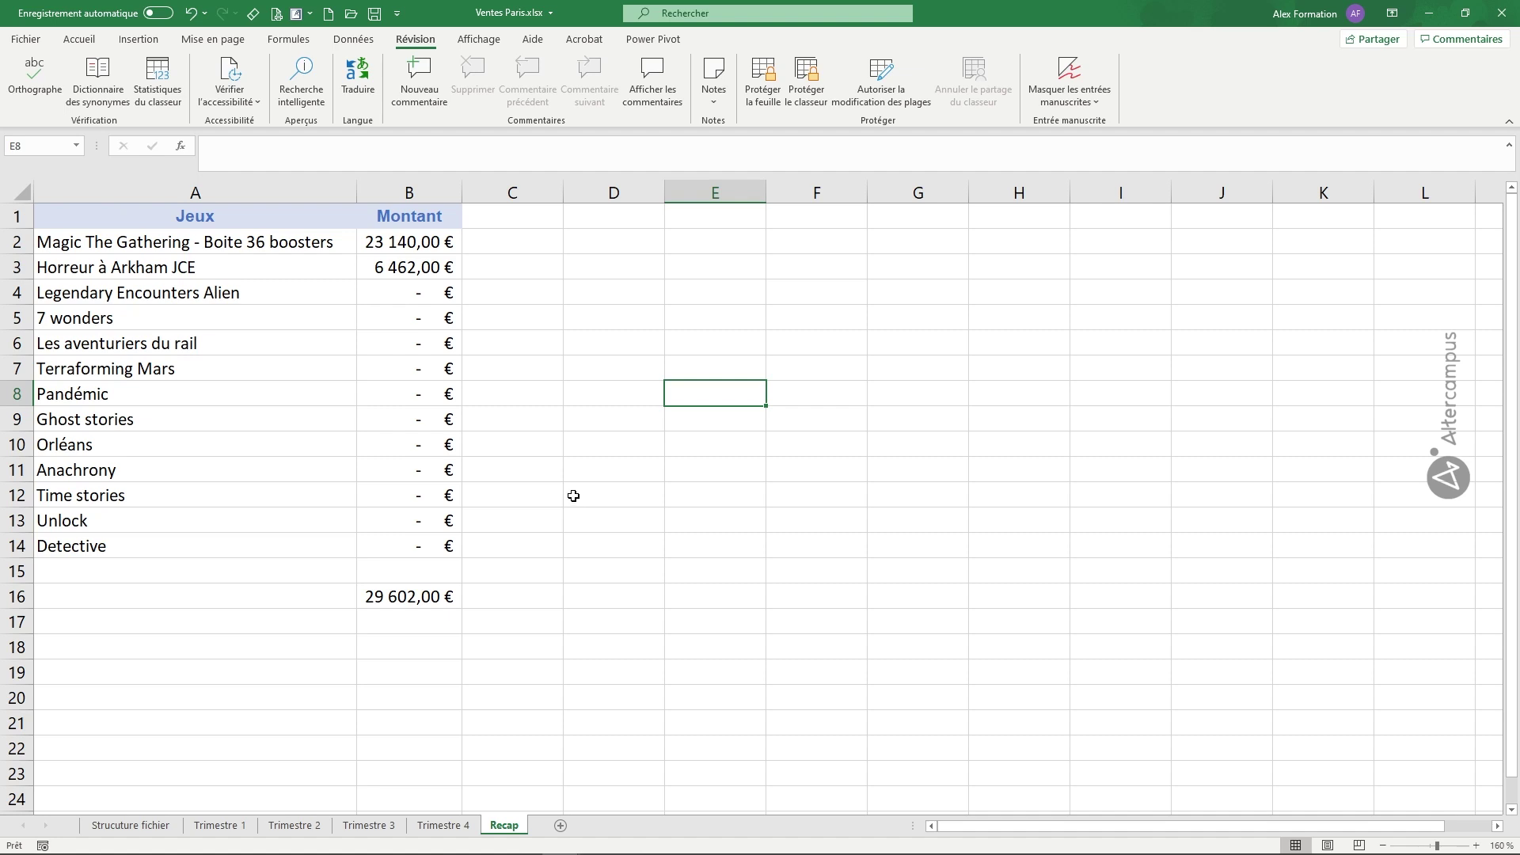
pyautogui.click(375, 13)
# Step: Switch to Liaisons - Ventes Totales tous sites.xlsx and check the Magic The Gathering amount in B2 of the Recap sheet
pyautogui.click(475, 39)
pyautogui.click(1137, 93)
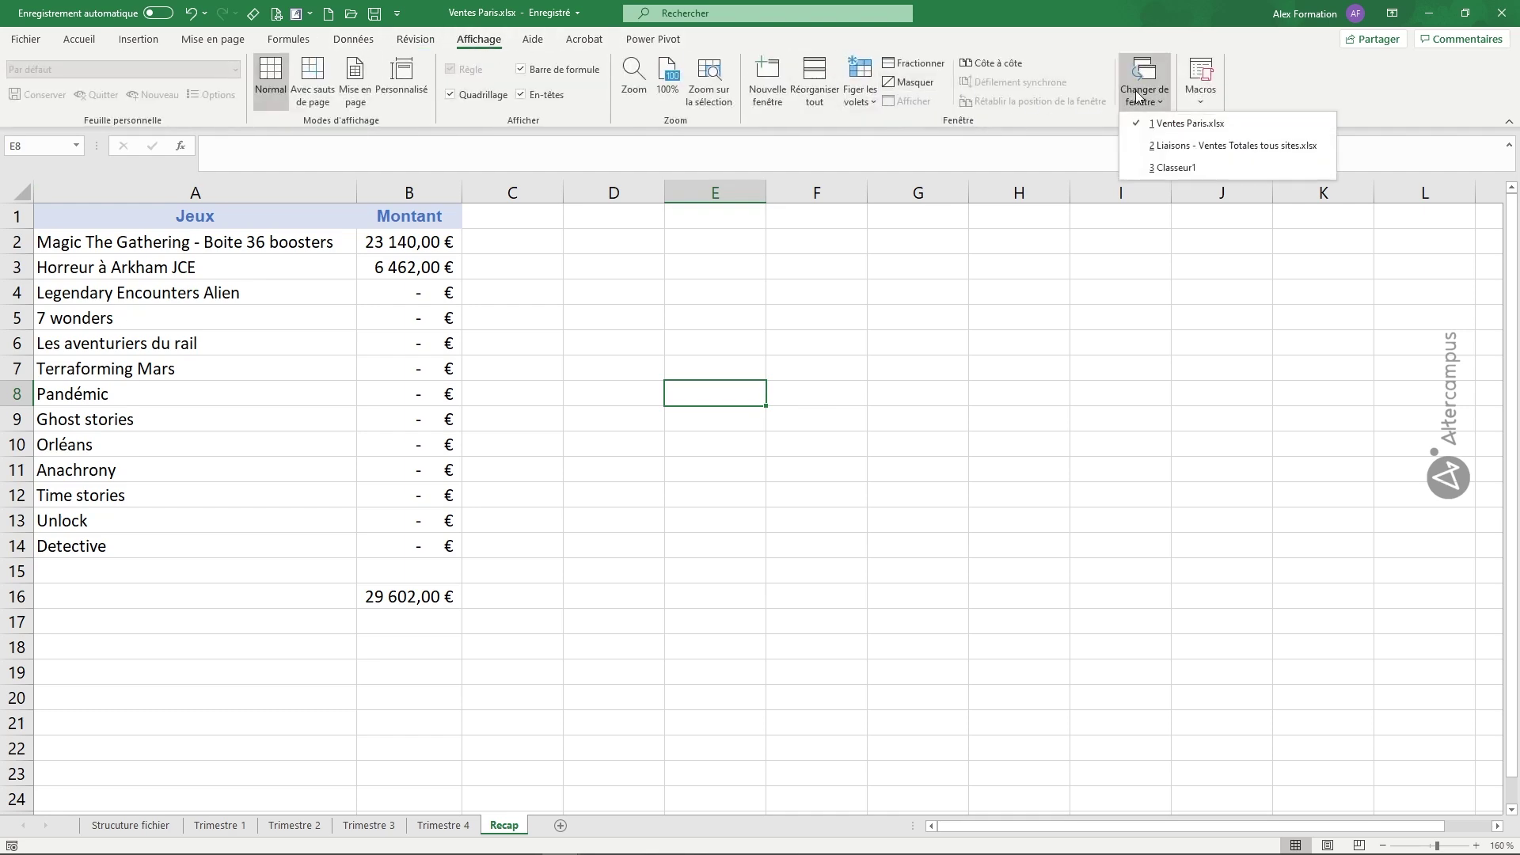
pyautogui.click(1188, 145)
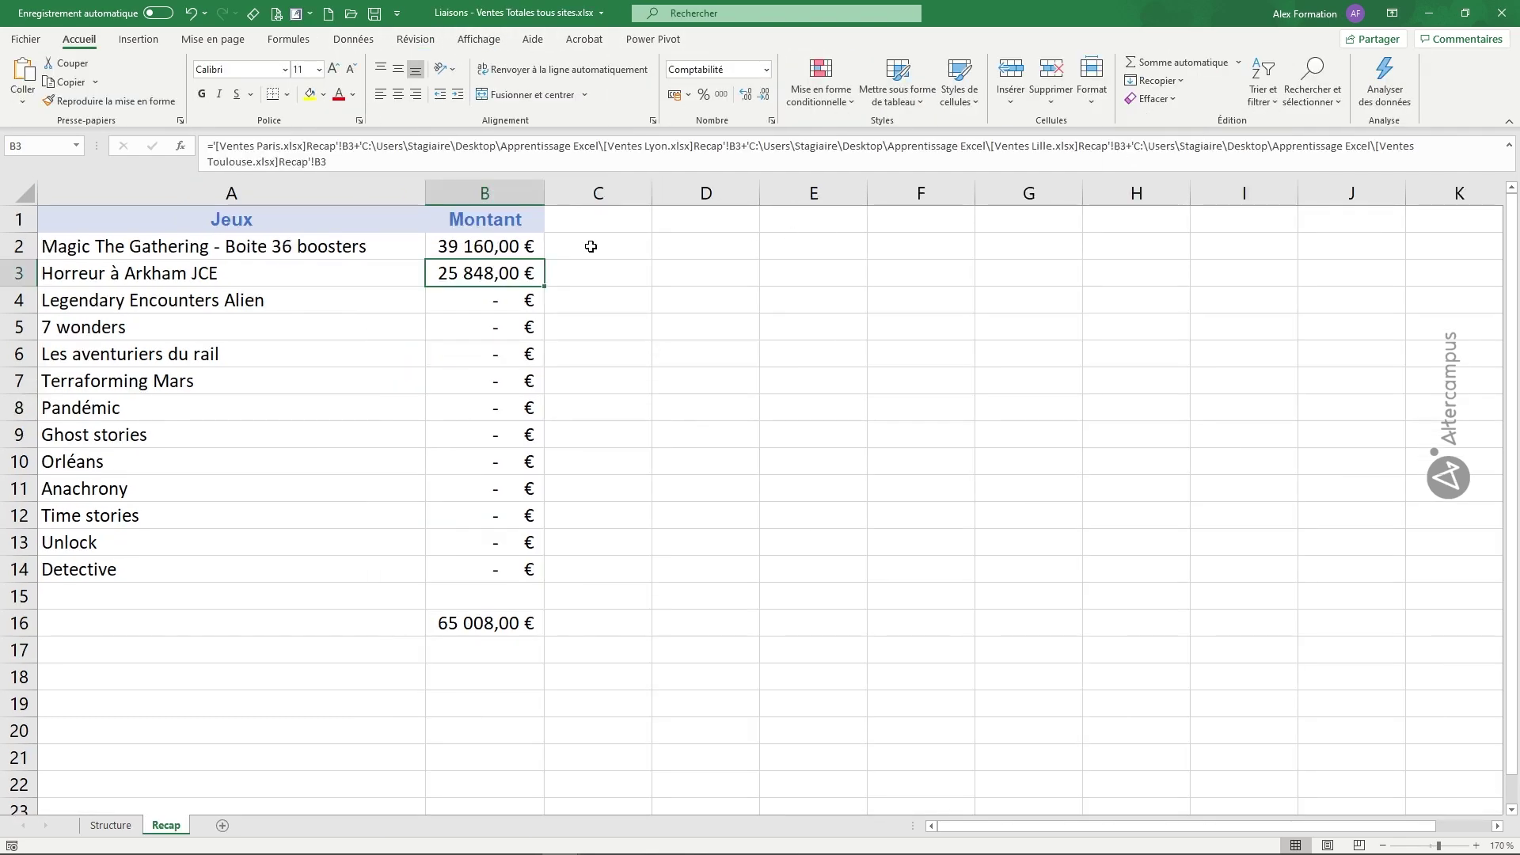
pyautogui.click(467, 245)
pyautogui.click(673, 296)
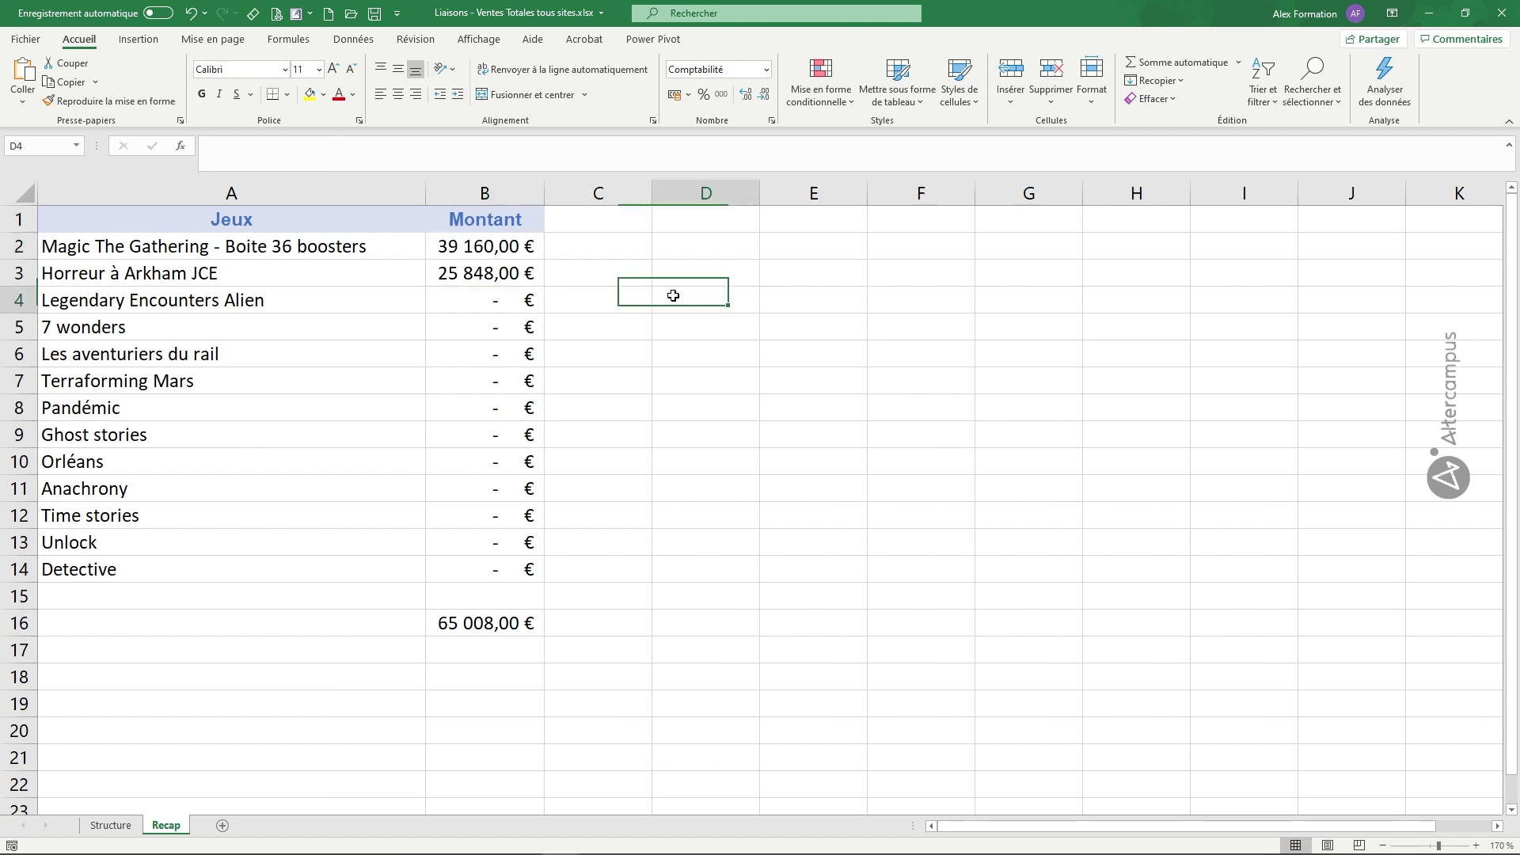